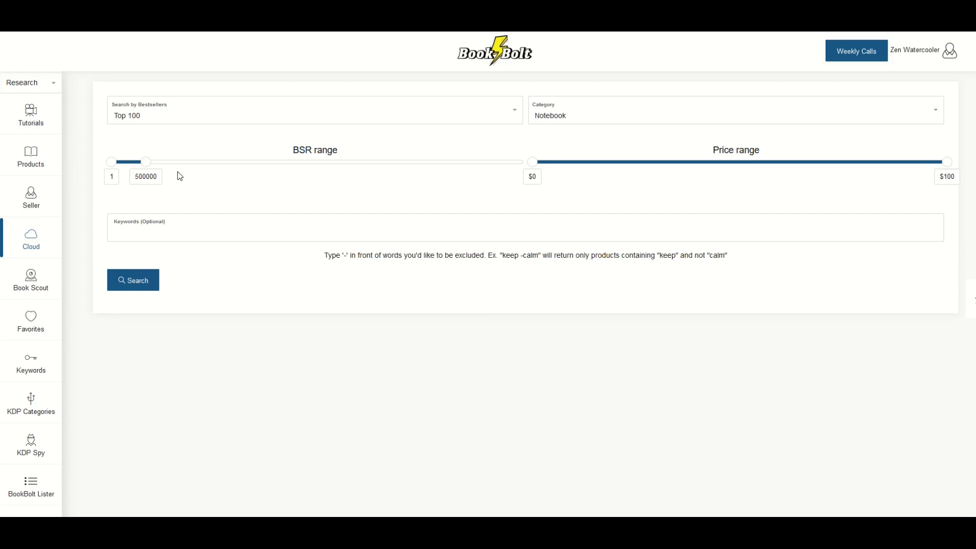
Step: Search the Top 300 bestsellers in the Sketch Book category, keeping the BSR range at 1 to 500000
left_click(124, 120)
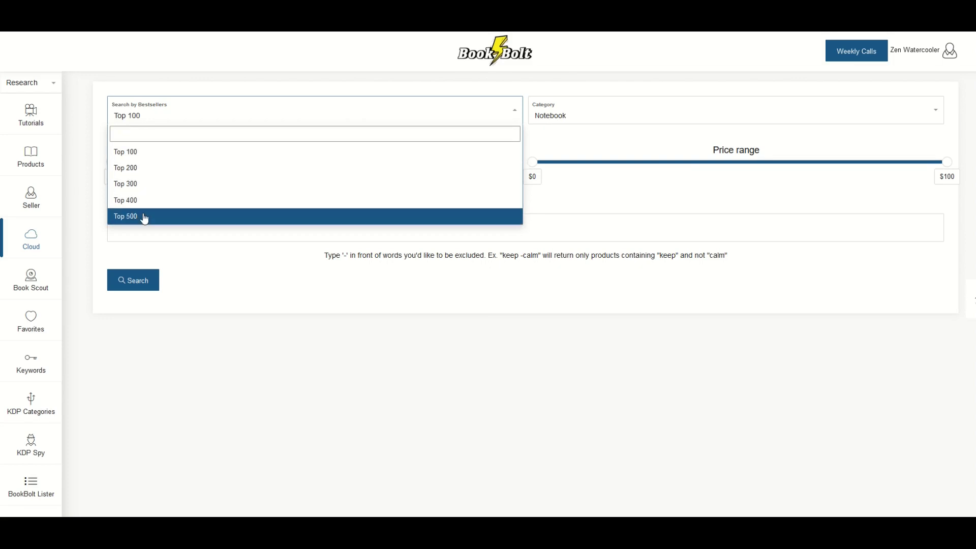
left_click(586, 115)
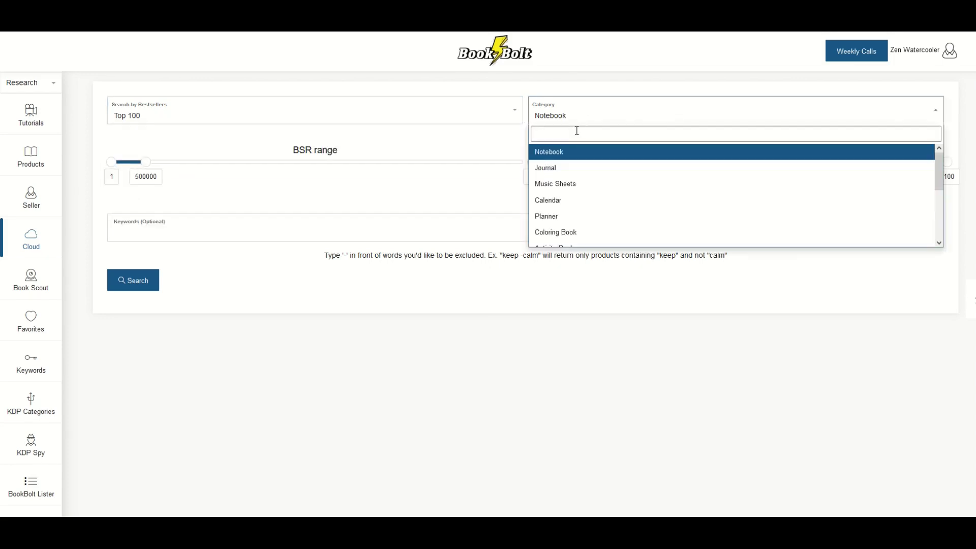
scroll(574, 213, "down", 4)
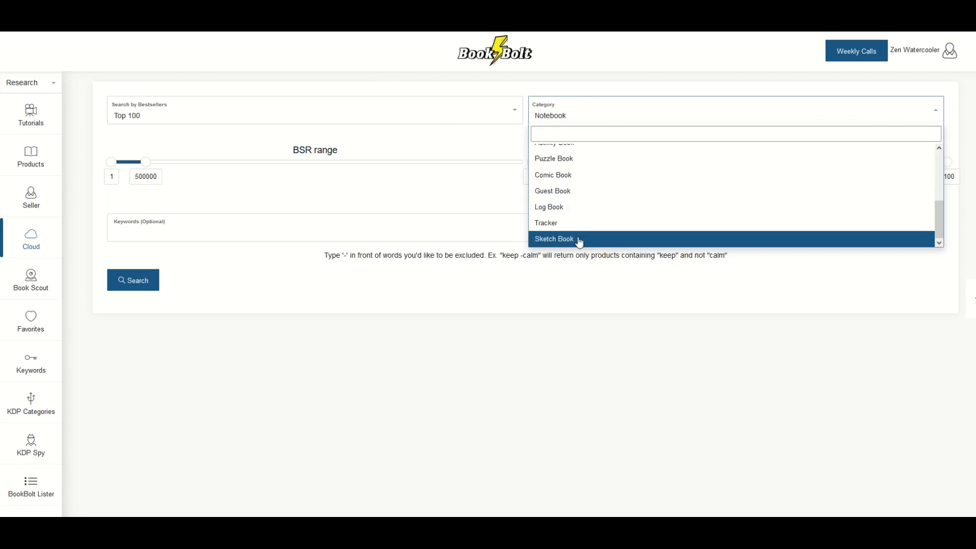
left_click(576, 247)
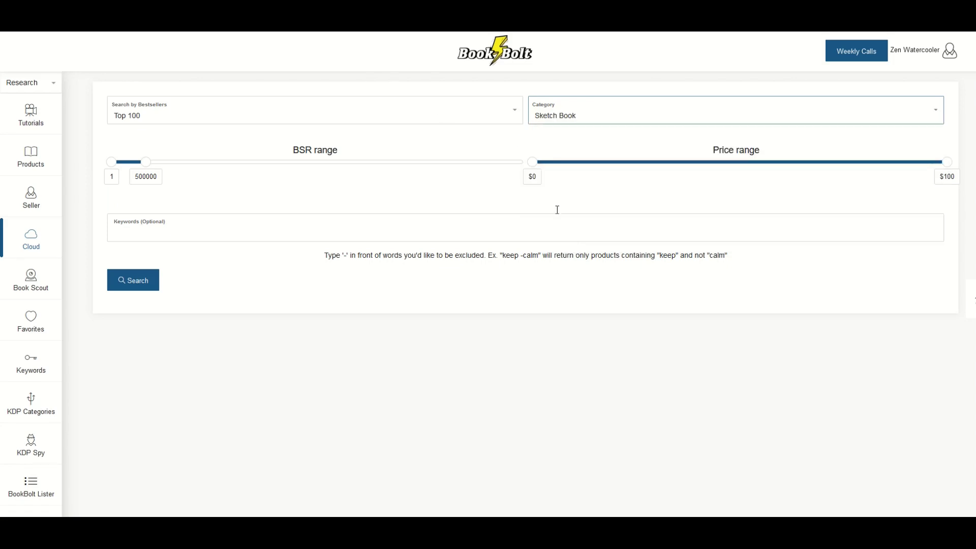
left_click(144, 116)
left_click(143, 185)
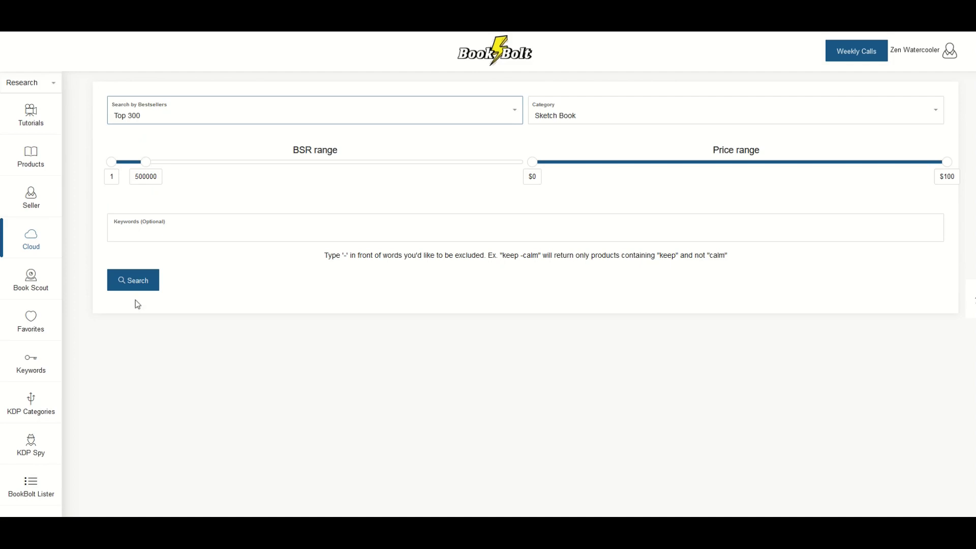
left_click(128, 288)
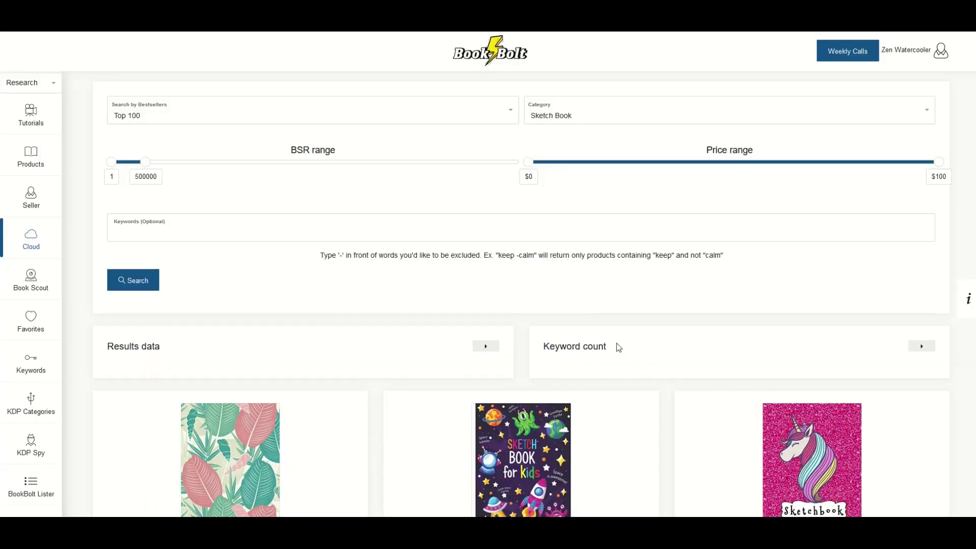
Step: Skim the covers and sales data across the sketch book search results, and return to the start of the list
scroll(337, 239, "down", 2)
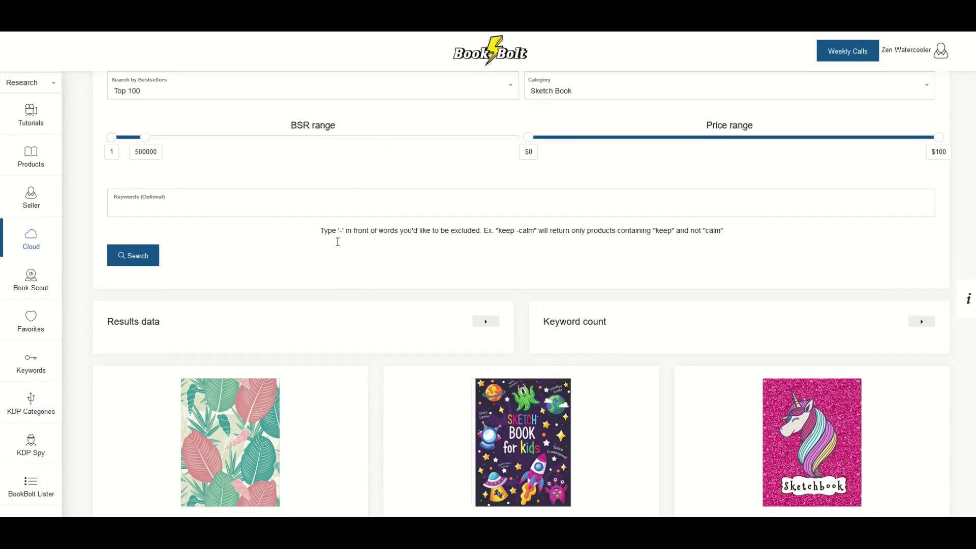
scroll(509, 295, "down", 20)
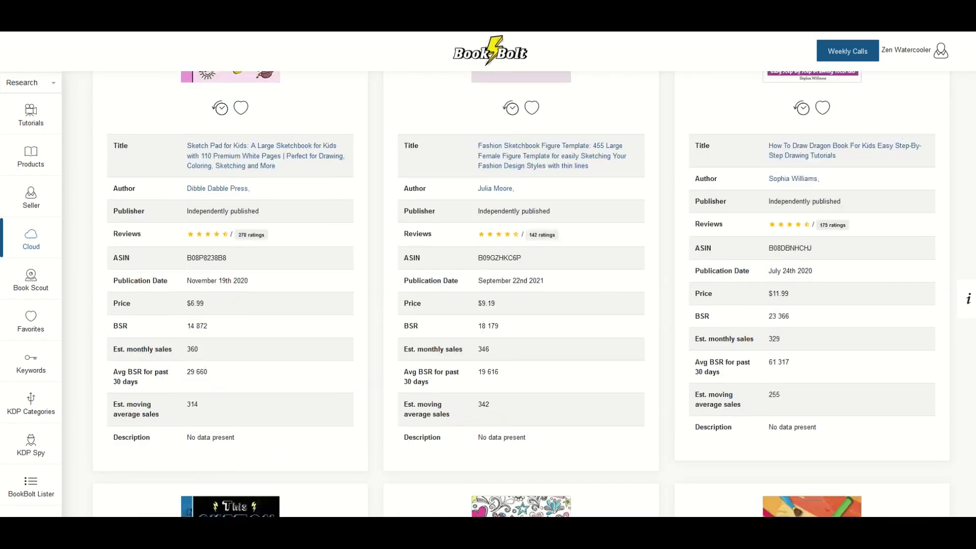
scroll(968, 204, "down", 20)
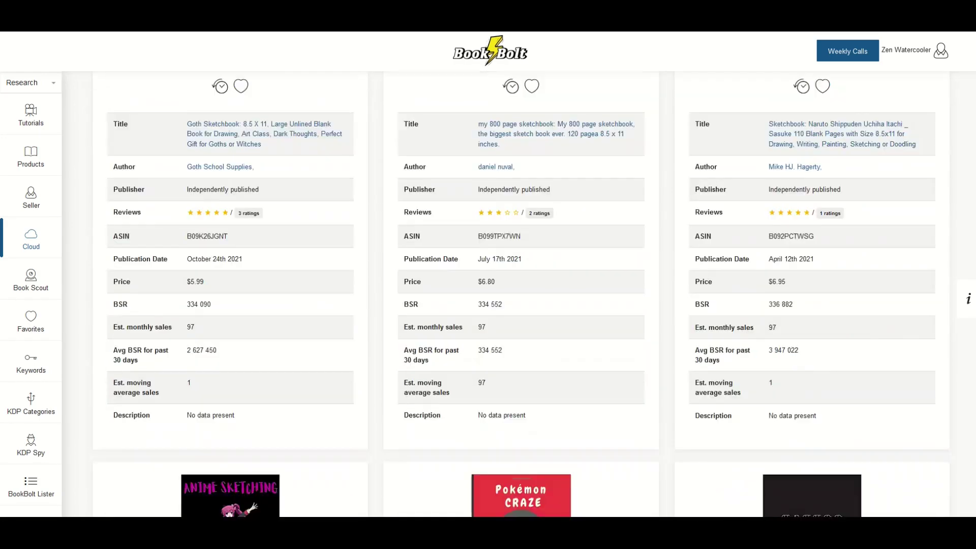
scroll(969, 204, "up", 20)
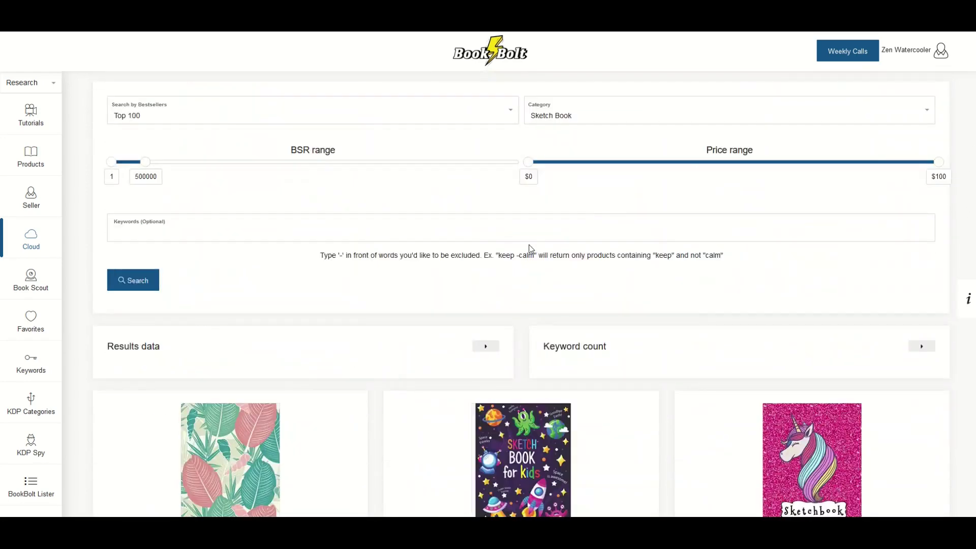
Step: Examine the reviews, publication date, price, BSR and estimated monthly sales of the space-themed "Sketch Book For Kids"
scroll(528, 248, "down", 4)
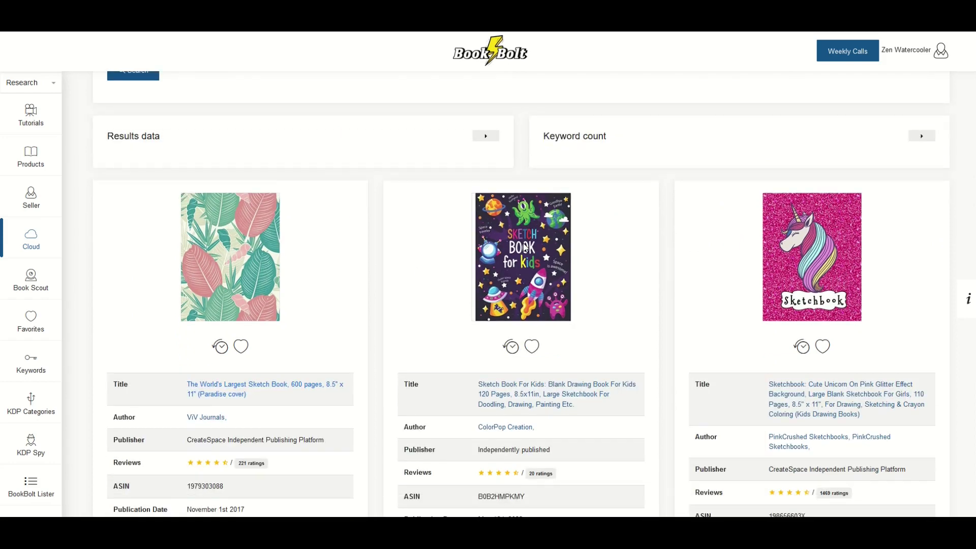
scroll(525, 248, "down", 1)
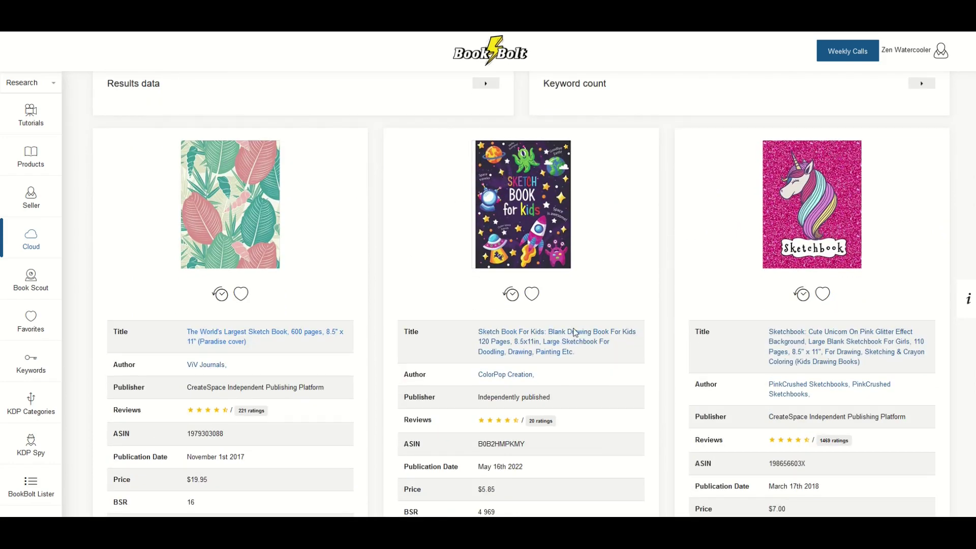
scroll(575, 332, "down", 1)
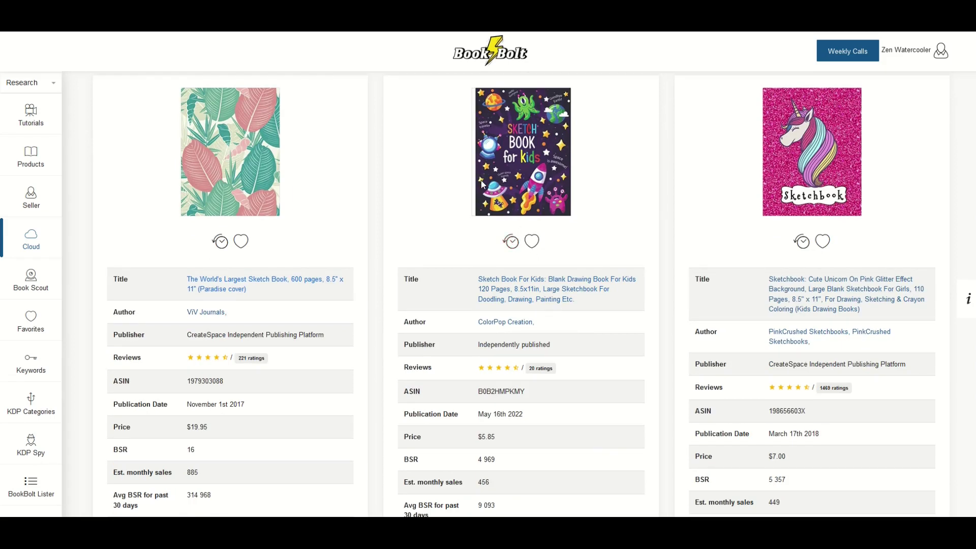
scroll(468, 307, "down", 1)
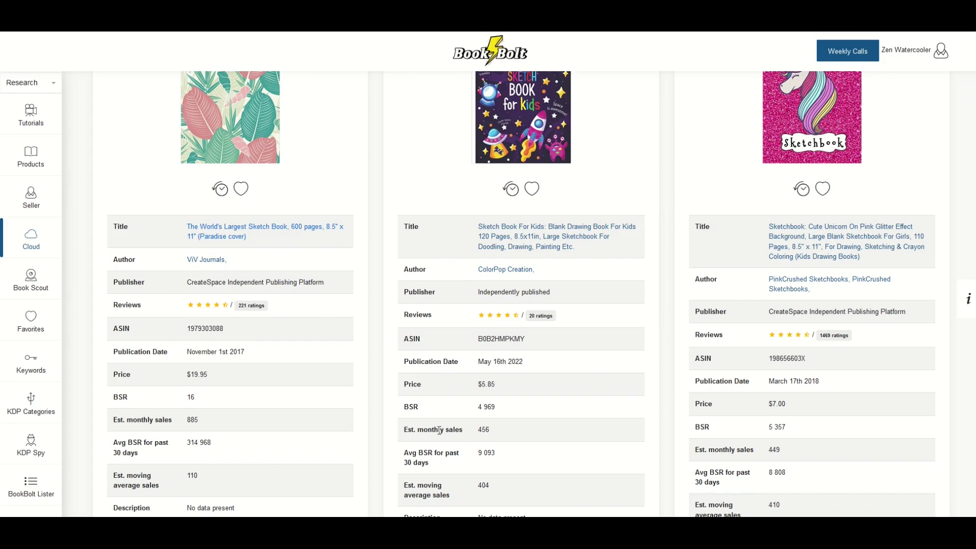
left_click_drag(494, 432, 472, 440)
left_click(504, 438)
scroll(505, 431, "up", 3)
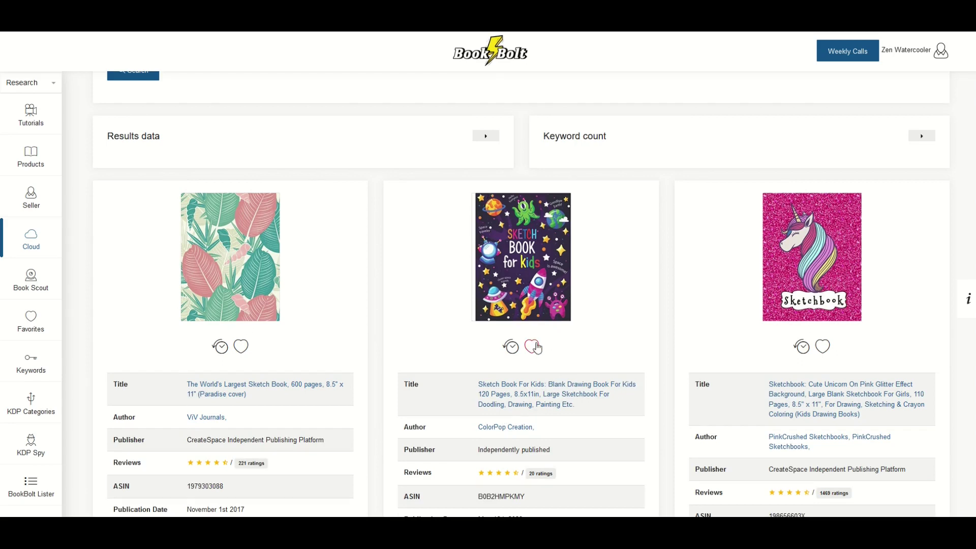
Step: Open the Amazon product page of the space-themed "Sketch Book For Kids" from its title link
scroll(507, 325, "down", 2)
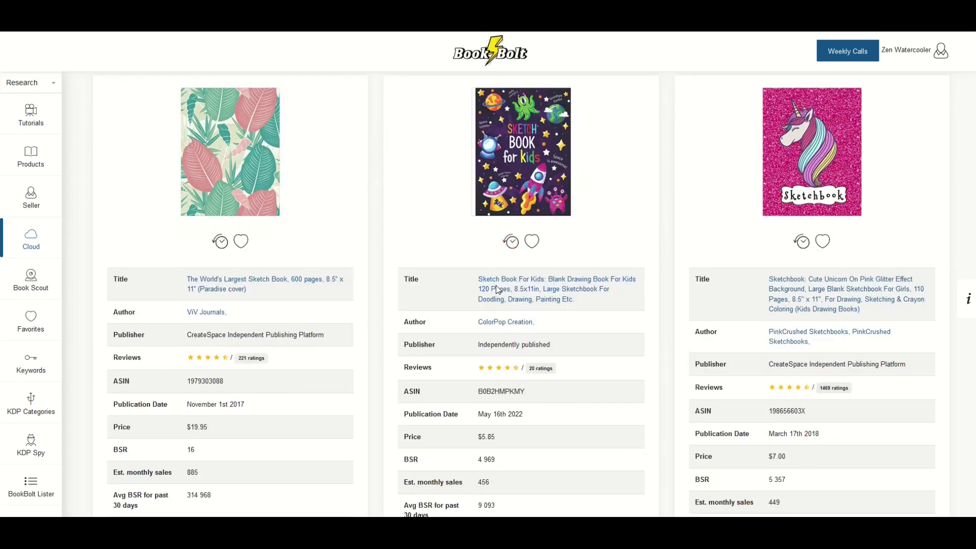
right_click(496, 293)
left_click(532, 302)
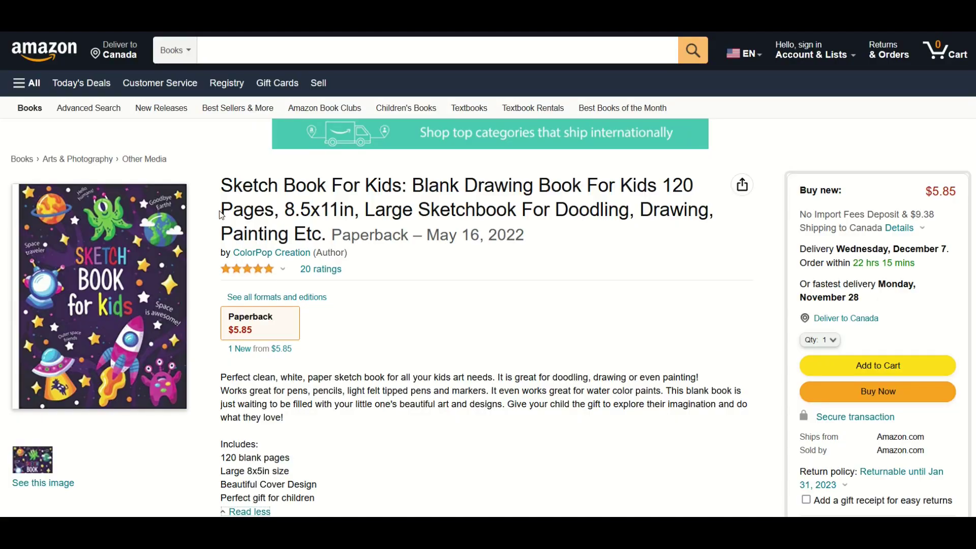
Step: Examine the book's full title, cover, publication date, description and print details on its Amazon page
mouse_move(221, 185)
left_mouse_down()
mouse_move(313, 210)
mouse_move(322, 231)
left_mouse_up()
scroll(411, 285, "down", 4)
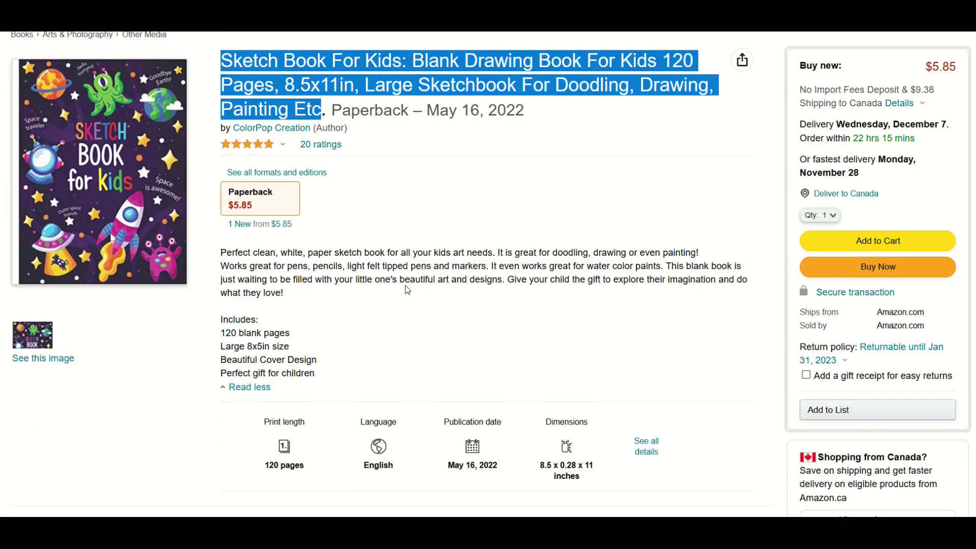
scroll(236, 295, "up", 4)
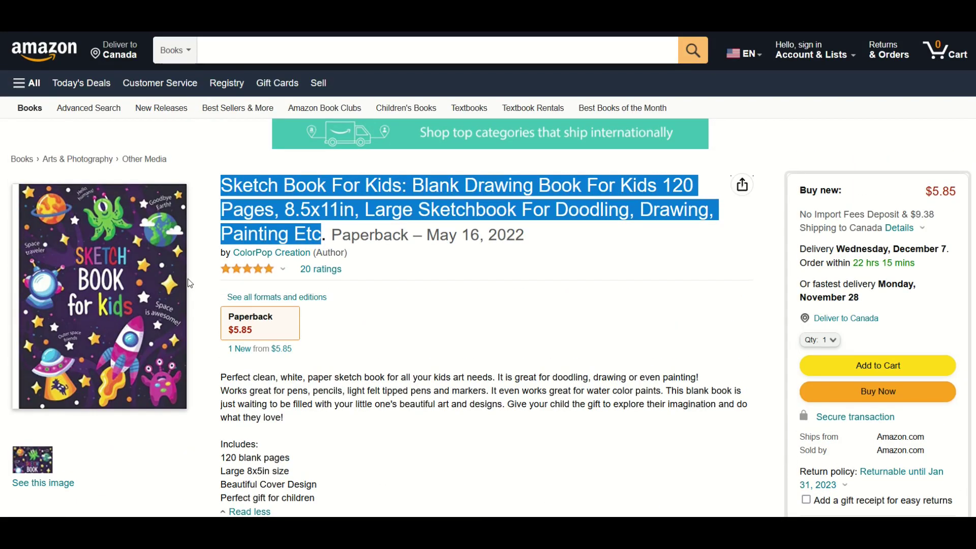
left_click(251, 265)
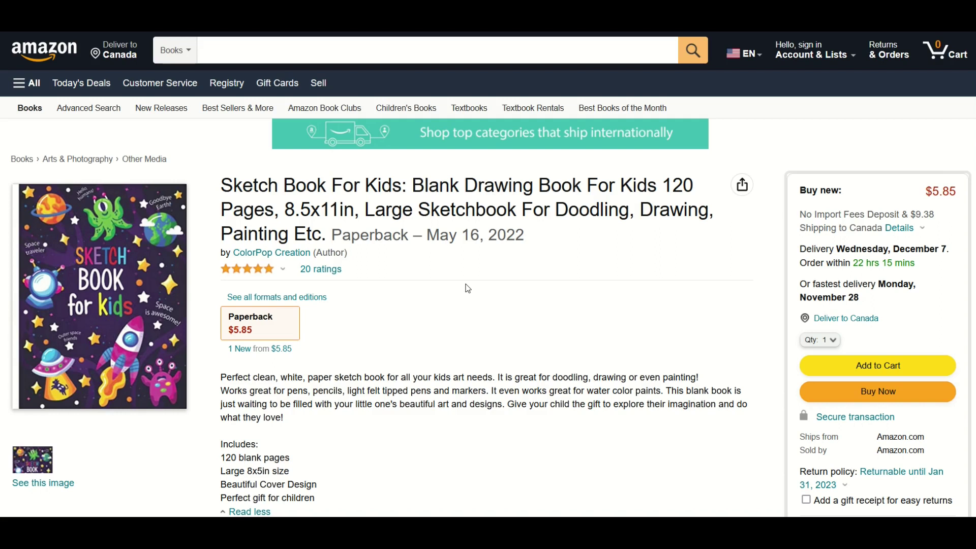
left_click_drag(427, 237, 524, 237)
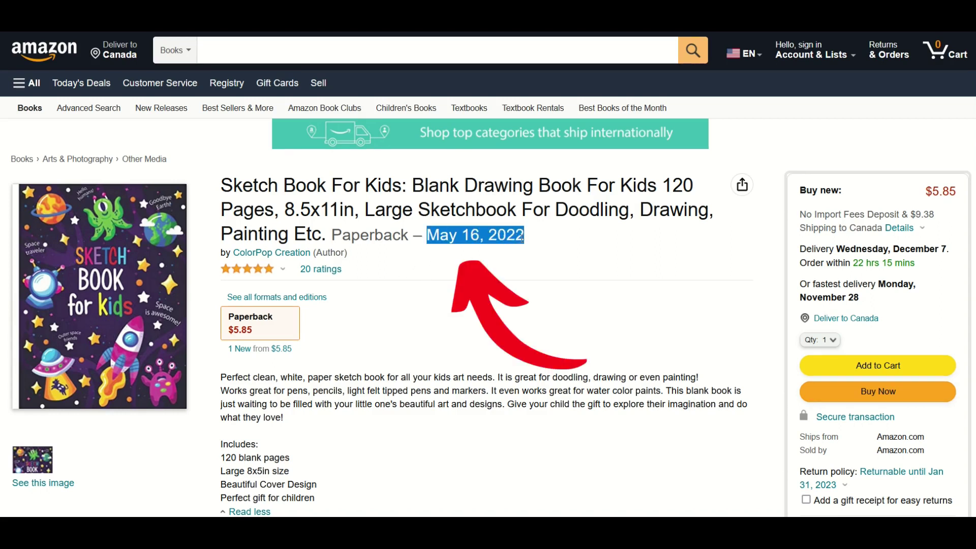
left_click(510, 265)
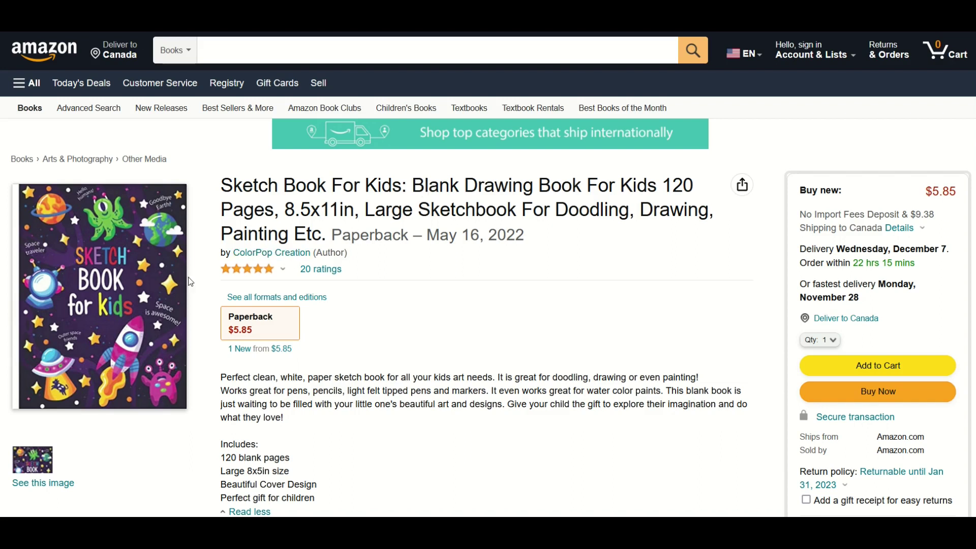
scroll(98, 244, "down", 3)
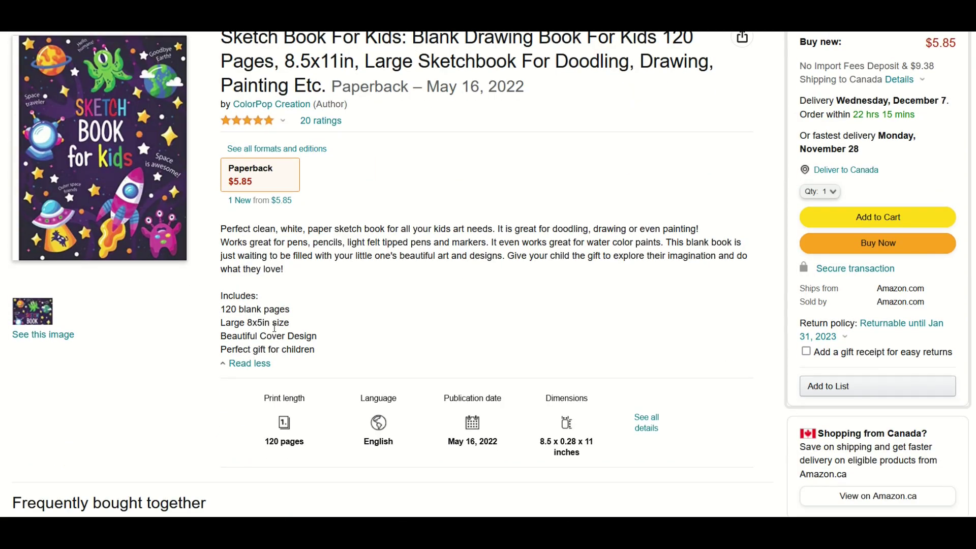
scroll(274, 328, "up", 3)
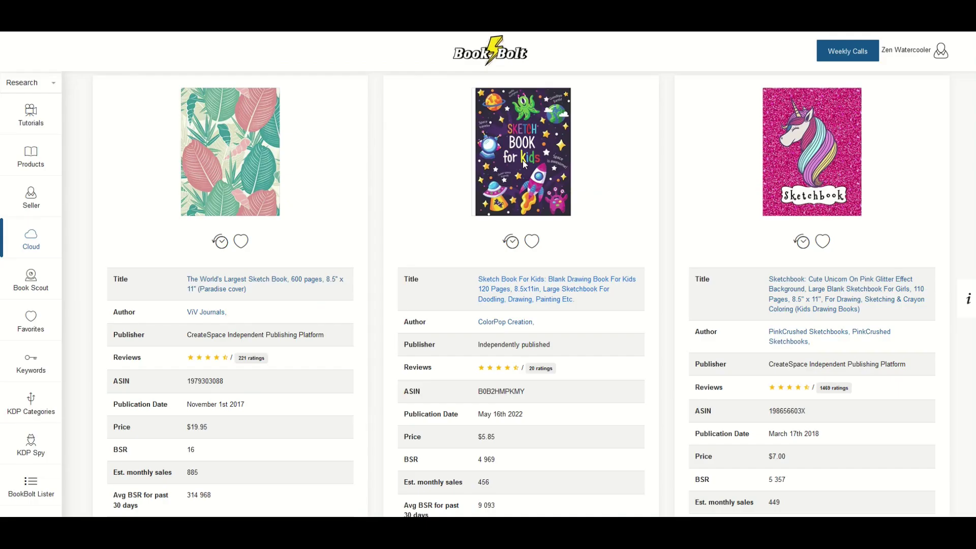
Step: Switch back to the Book Bolt results and examine the cute unicorn sketchbook's reviews, price, BSR and estimated monthly sales
scroll(553, 184, "down", 3)
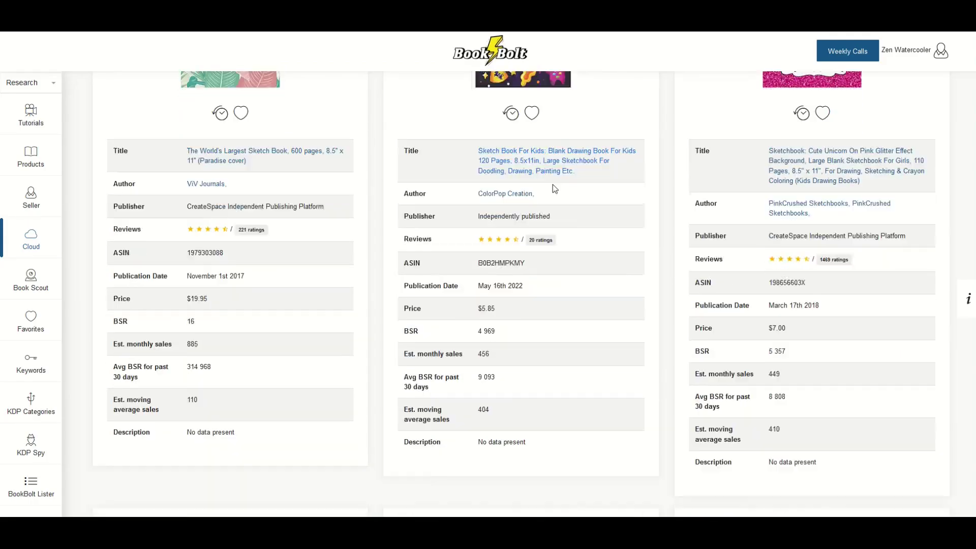
scroll(521, 295, "down", 20)
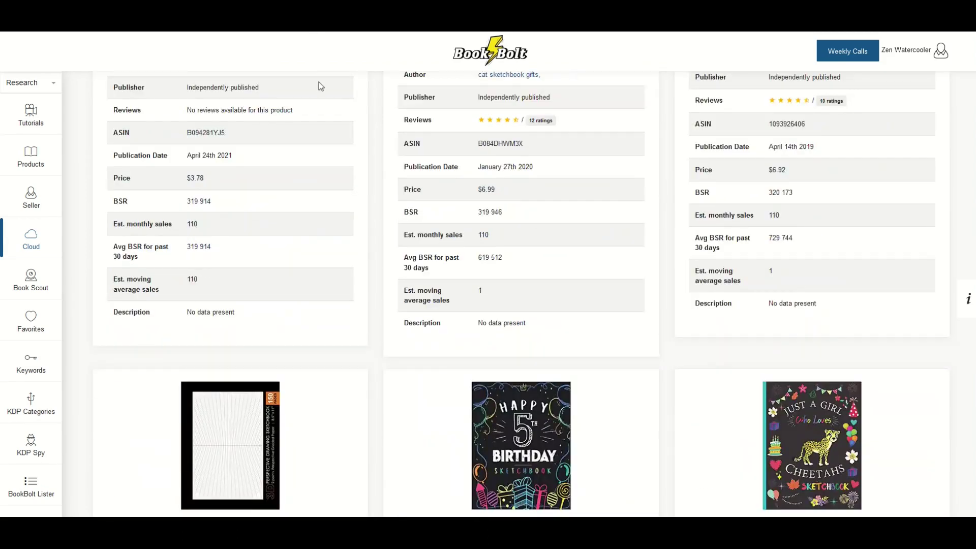
scroll(370, 106, "up", 5)
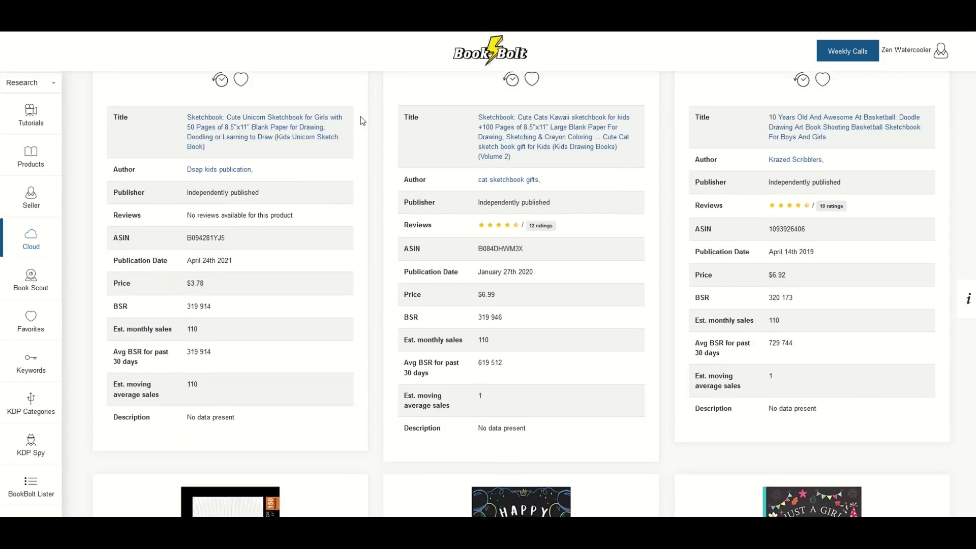
scroll(230, 141, "up", 1)
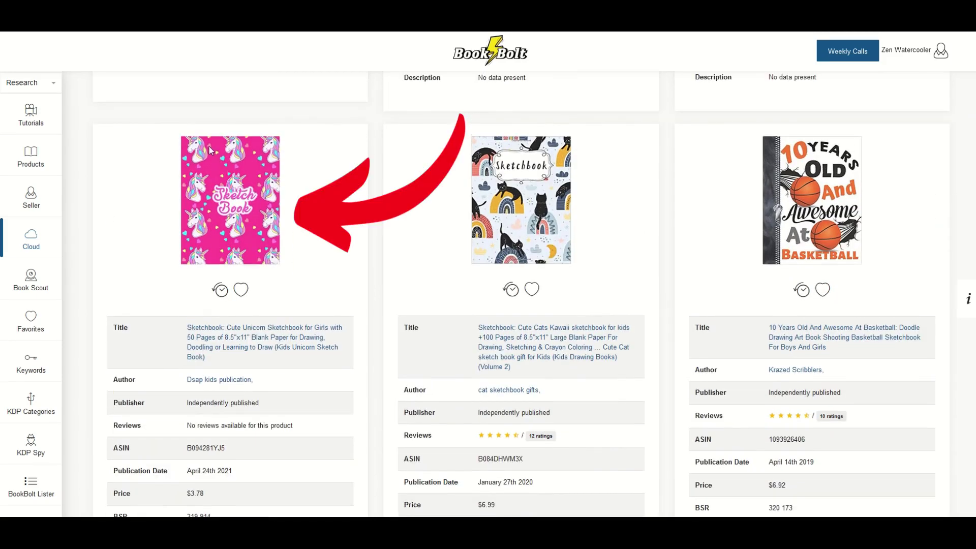
scroll(188, 202, "down", 1)
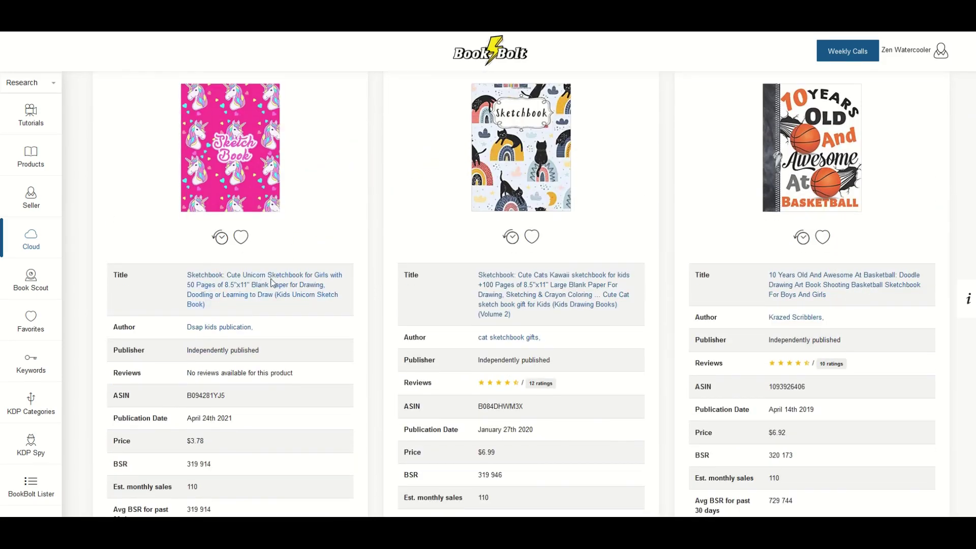
scroll(257, 273, "down", 2)
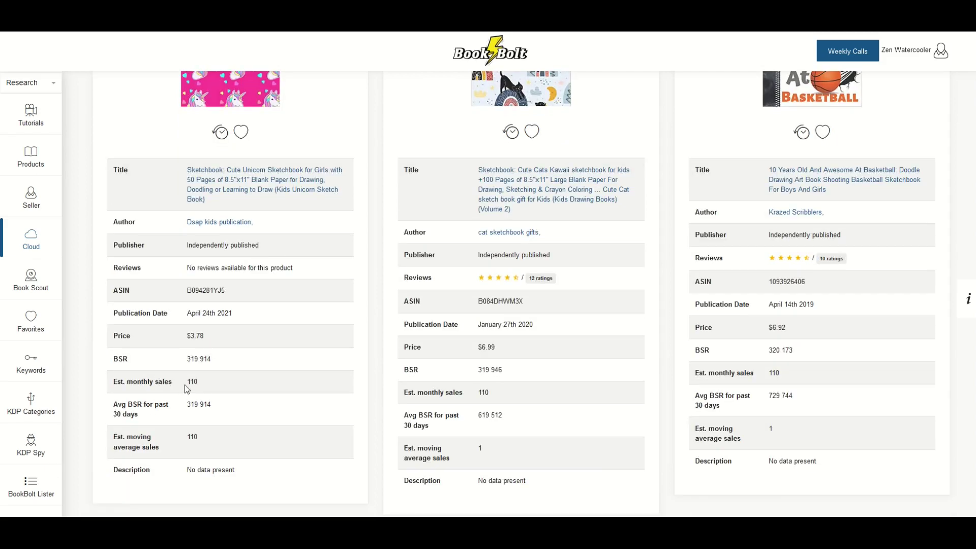
scroll(199, 390, "up", 1)
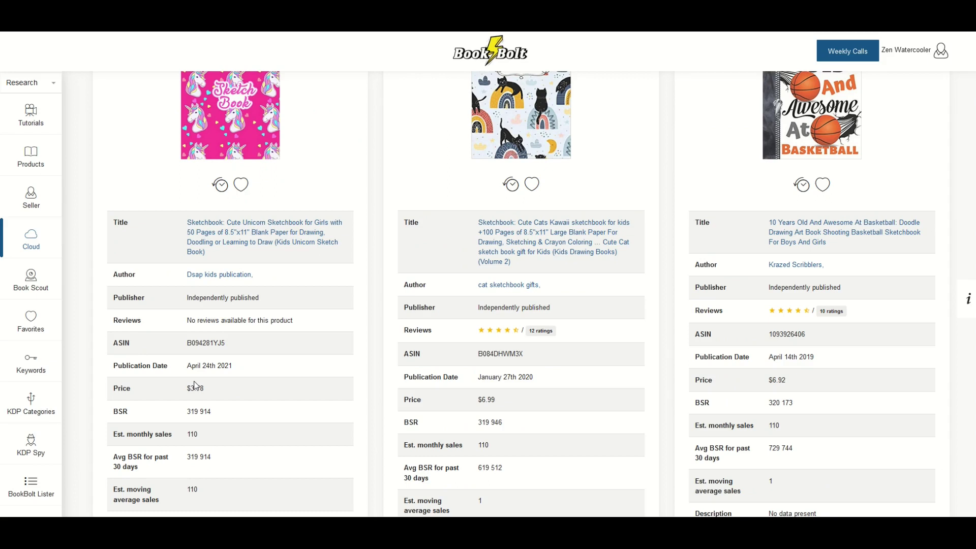
scroll(190, 379, "down", 2)
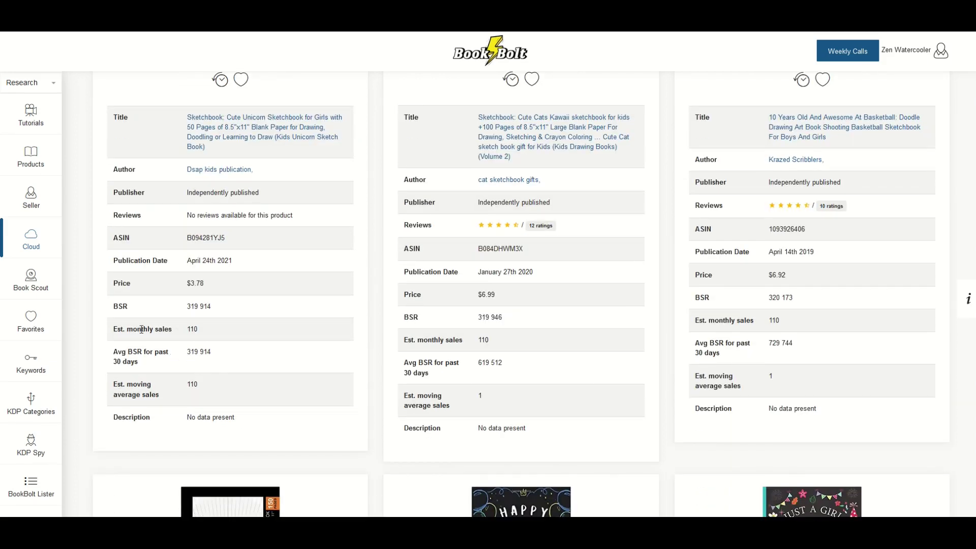
Step: Examine the cover, reviews, price and estimated monthly sales of the cute cats Kawaii sketchbook
scroll(215, 335, "up", 4)
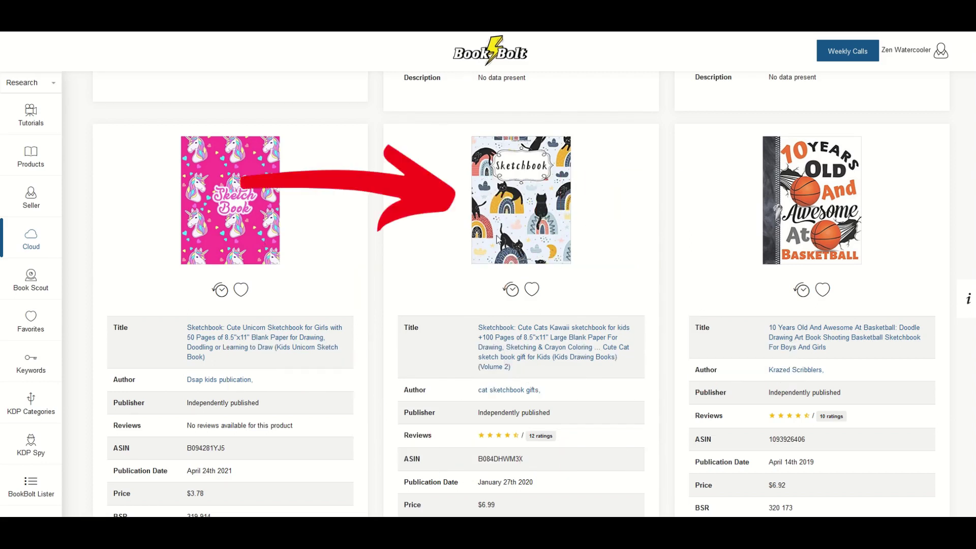
scroll(502, 246, "down", 2)
scroll(502, 246, "down", 2)
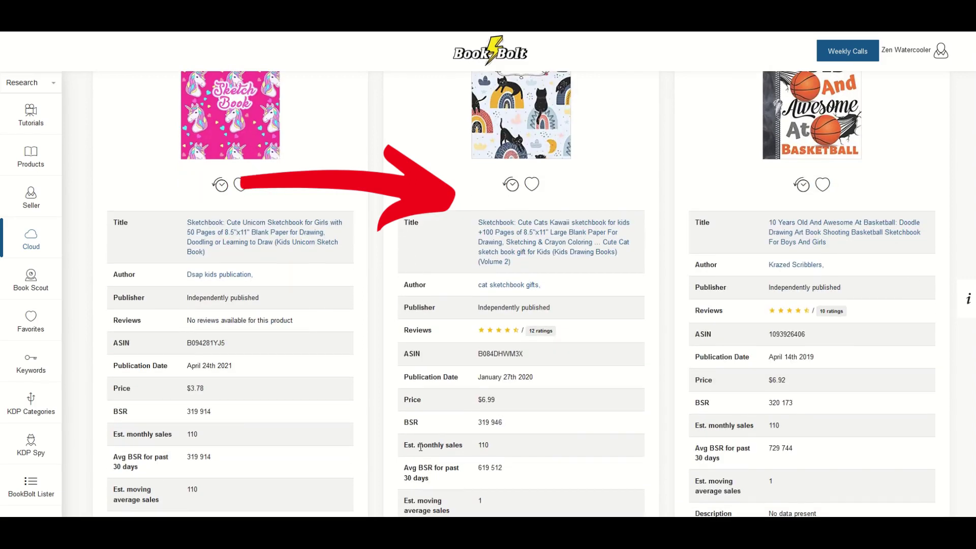
scroll(461, 393, "down", 4)
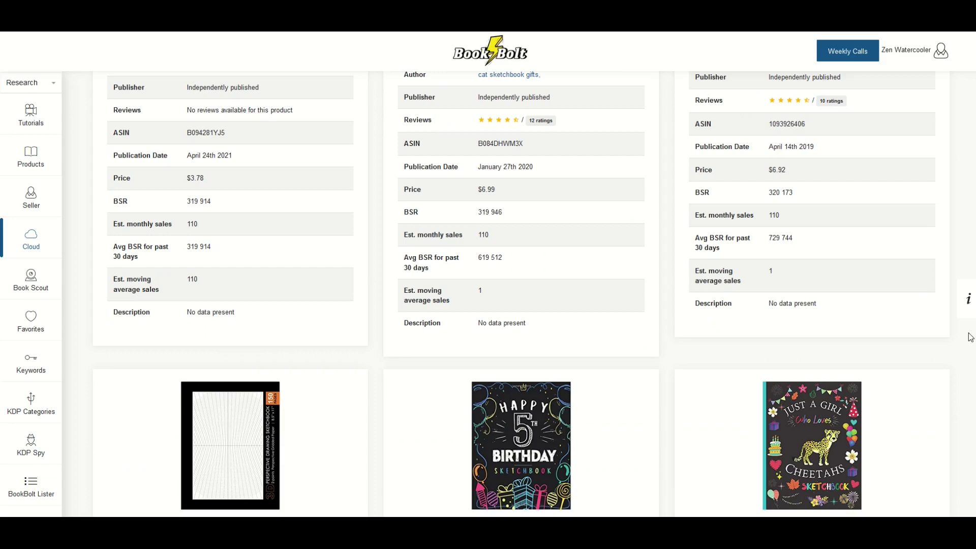
Step: Skim further down the Cloud sketch book results for more niche covers with a higher BSR
scroll(967, 492, "down", 20)
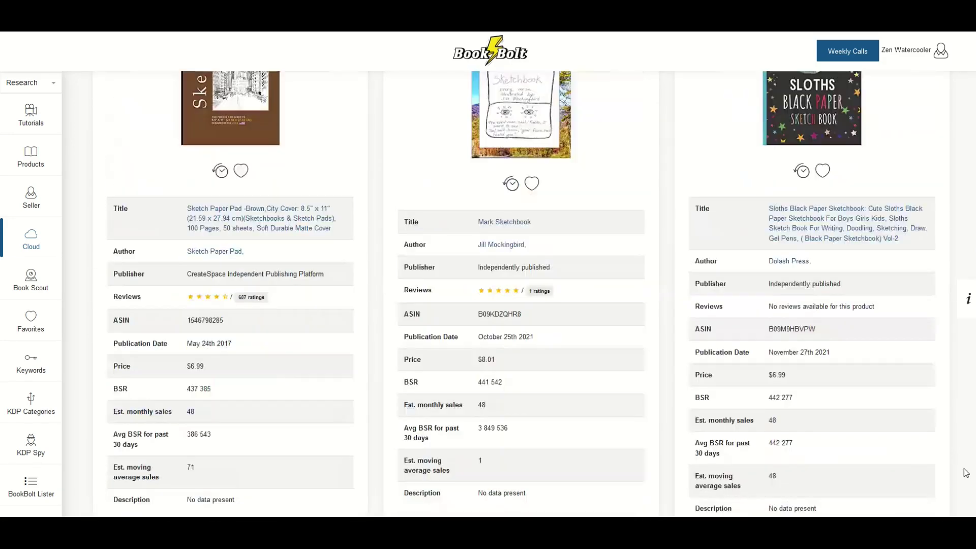
scroll(967, 491, "down", 7)
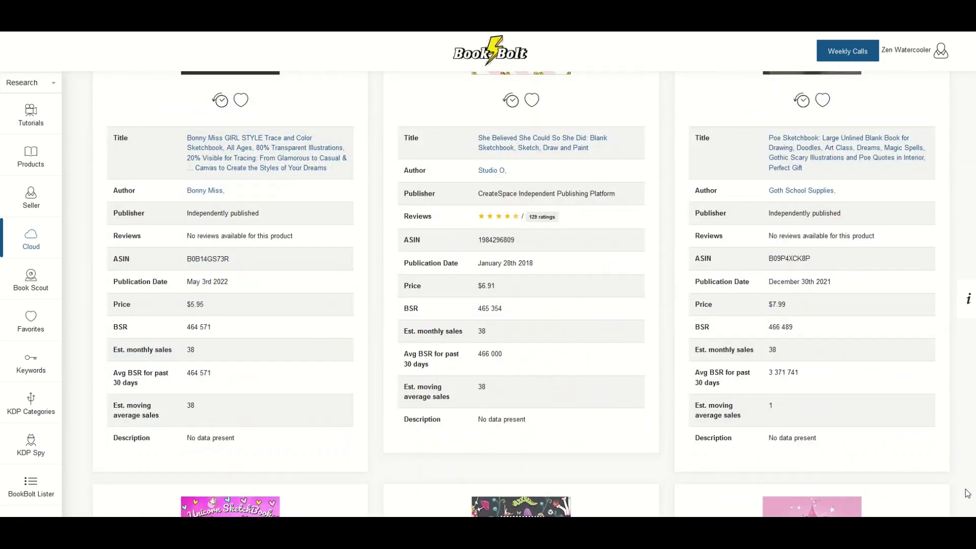
scroll(967, 493, "down", 12)
scroll(967, 493, "up", 14)
scroll(967, 492, "down", 7)
scroll(612, 316, "down", 2)
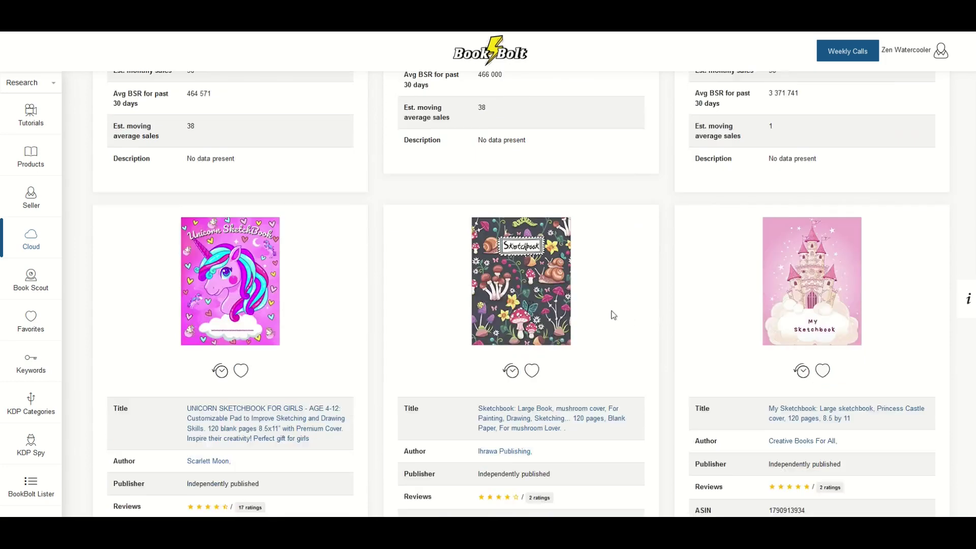
Step: Compare the covers, reviews, prices and estimated monthly sales of the unicorn, mushroom and princess castle sketchbooks
scroll(235, 164, "down", 1)
scroll(235, 163, "down", 1)
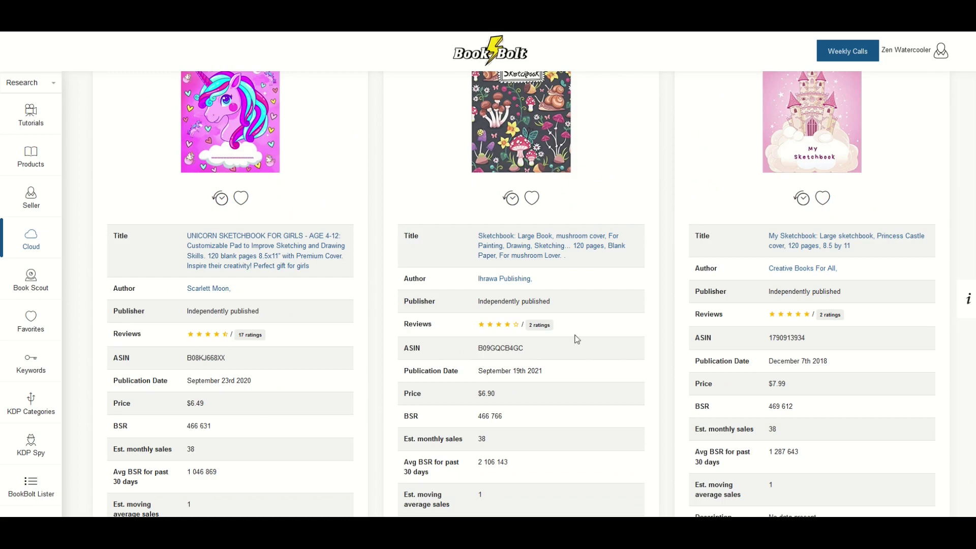
scroll(574, 337, "up", 2)
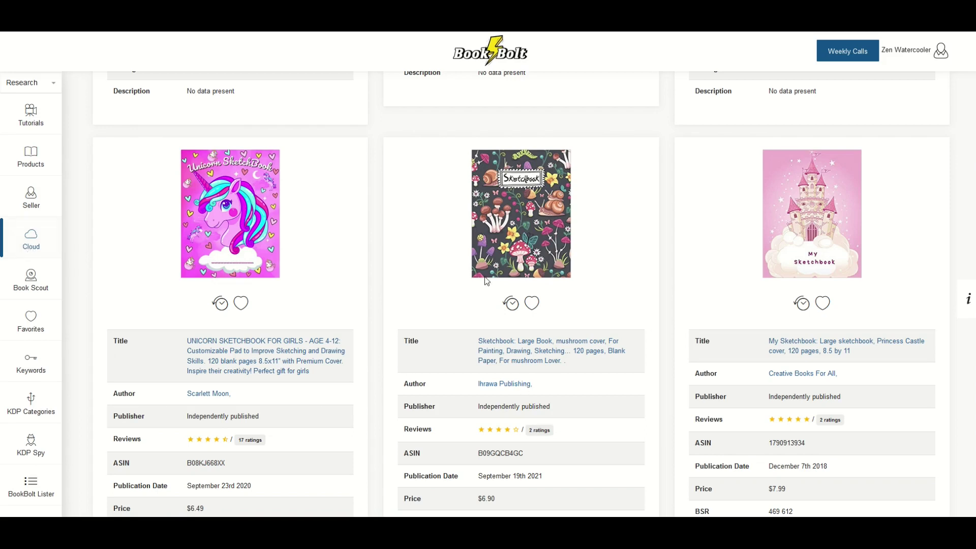
scroll(638, 242, "down", 3)
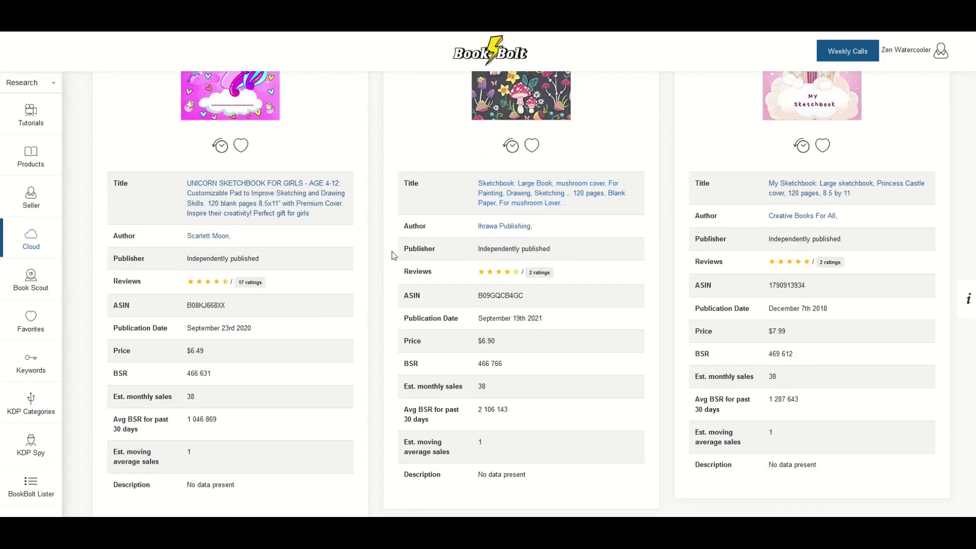
Step: Examine the fashion figure template and howling wolf sketchbooks' reviews, prices, BSR and estimated monthly sales
scroll(393, 255, "down", 2)
scroll(393, 255, "down", 6)
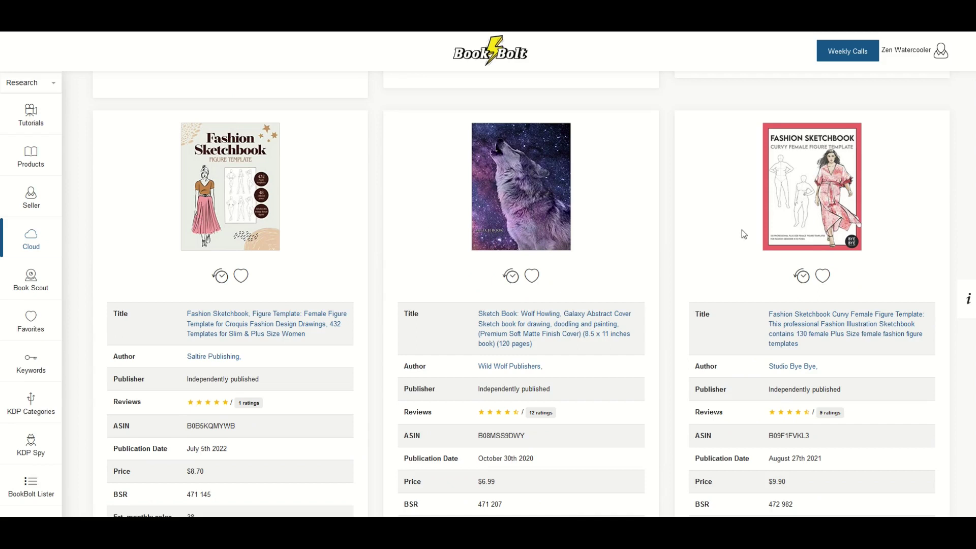
scroll(776, 230, "down", 3)
scroll(776, 232, "down", 6)
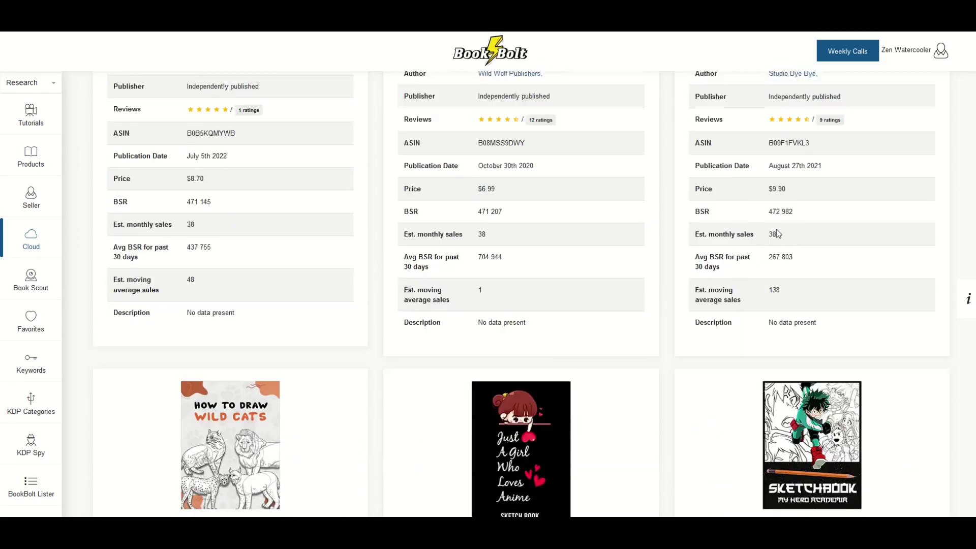
scroll(776, 229, "down", 1)
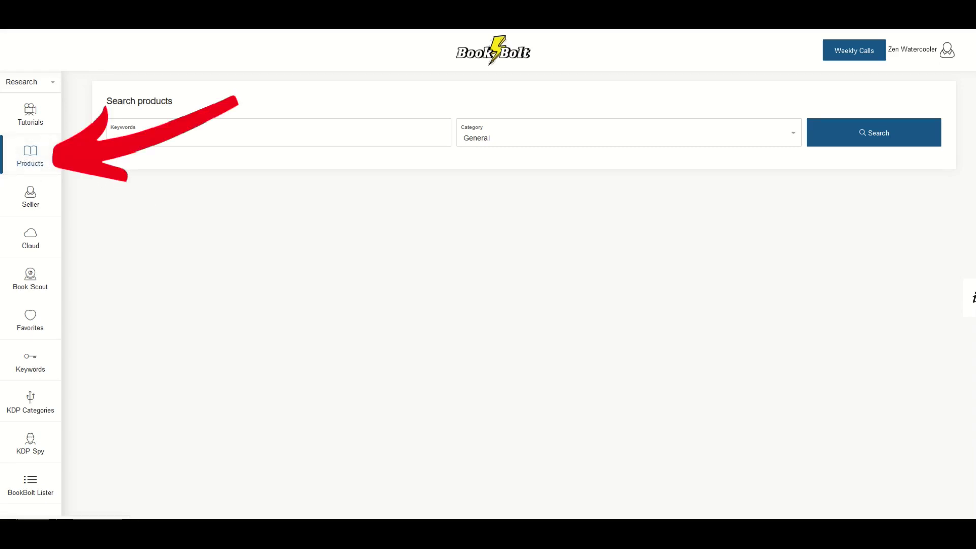
Step: Run a product search for the keyword "cats" in the Sketch Book category
left_click(118, 140)
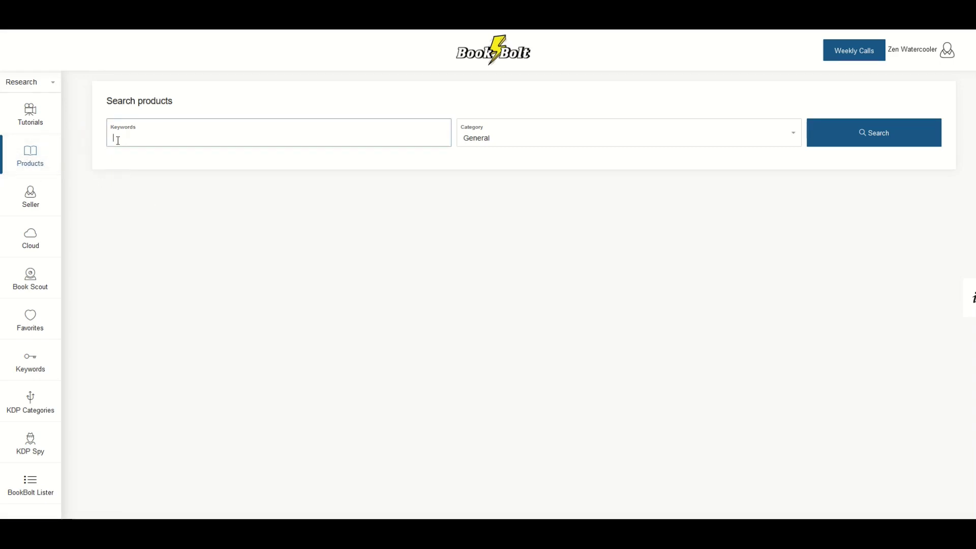
type("cats")
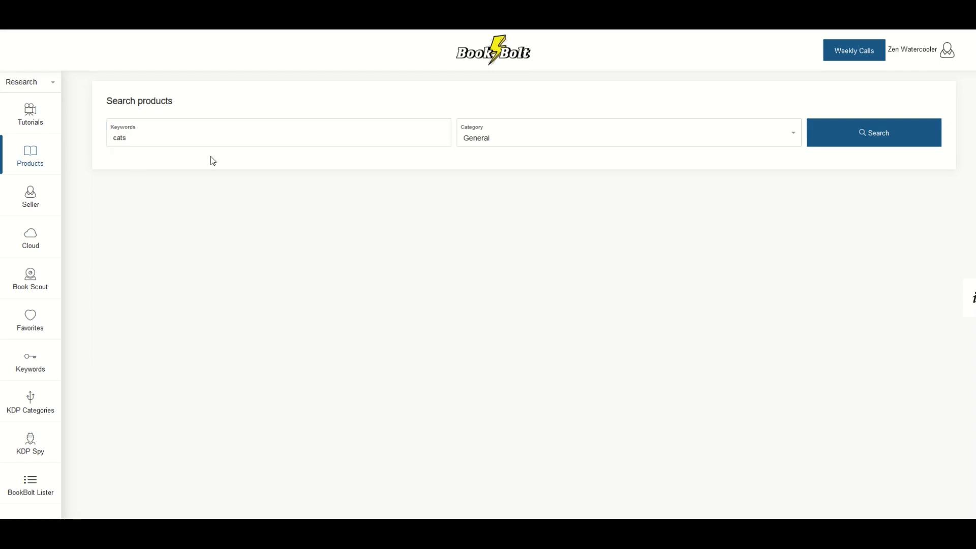
left_click(485, 144)
scroll(484, 196, "up", 5)
scroll(484, 197, "down", 5)
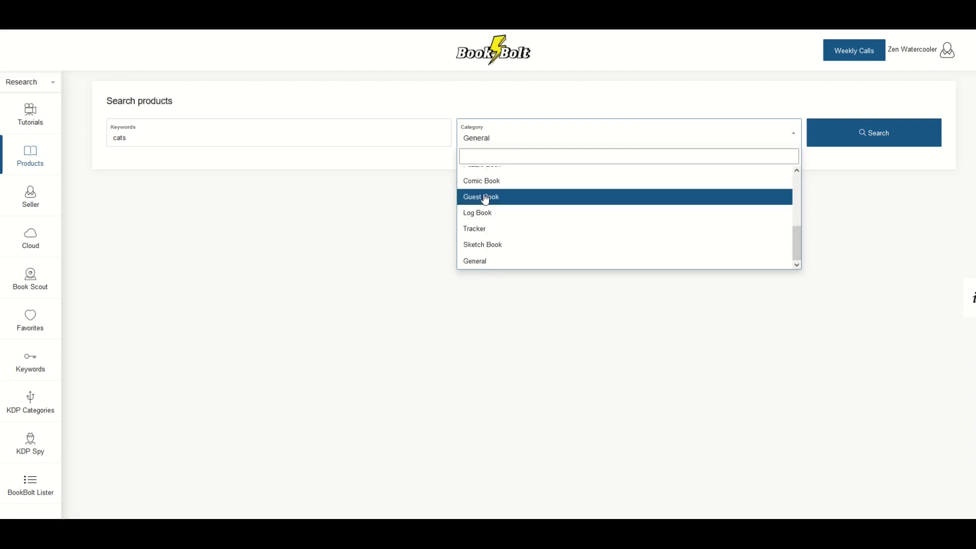
left_click(491, 250)
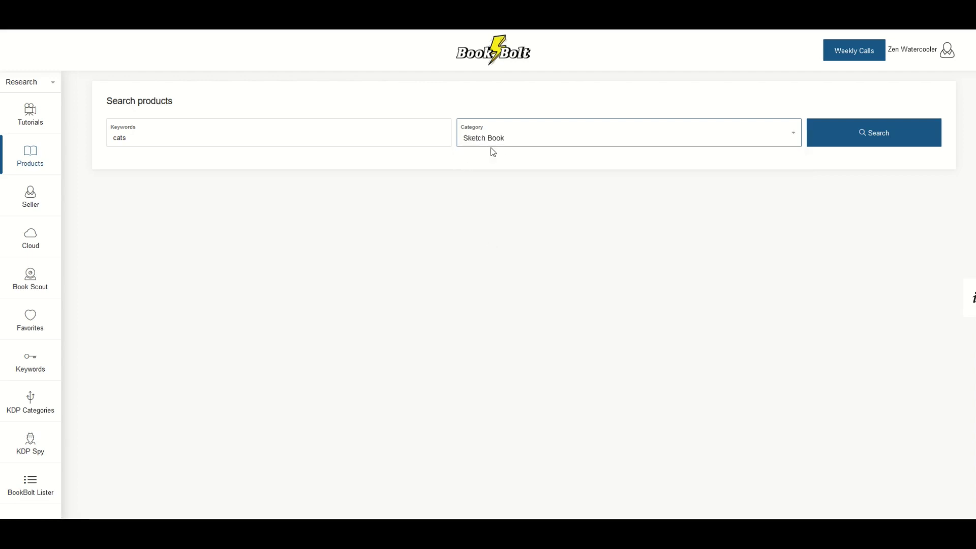
left_click(874, 142)
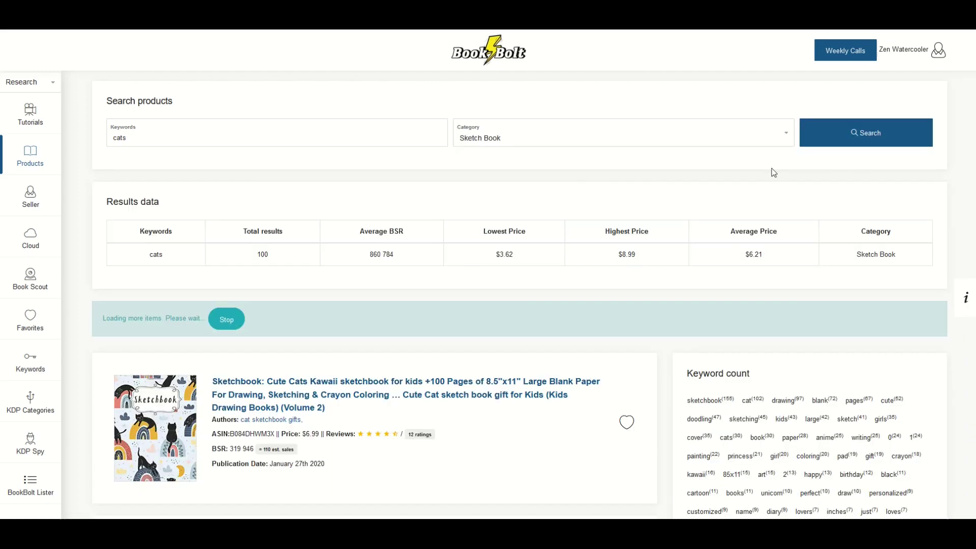
Step: Skim the whole list of cat sketchbook search results and return towards its start
scroll(555, 213, "down", 4)
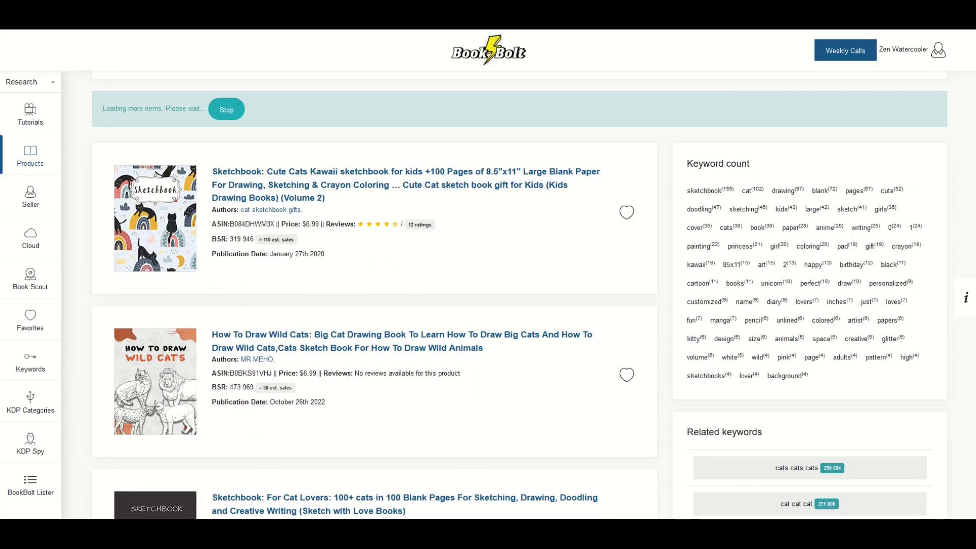
scroll(600, 204, "down", 15)
scroll(375, 295, "down", 20)
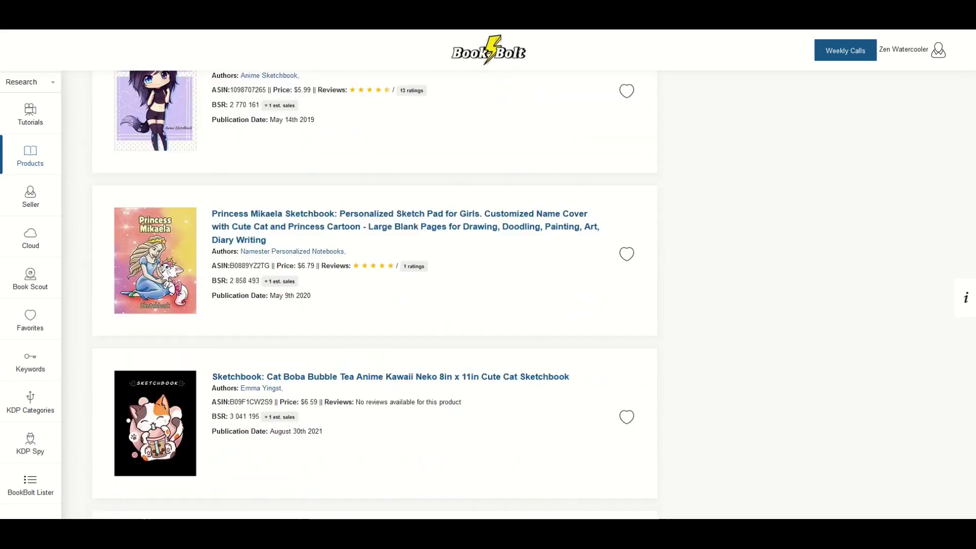
scroll(375, 294, "up", 20)
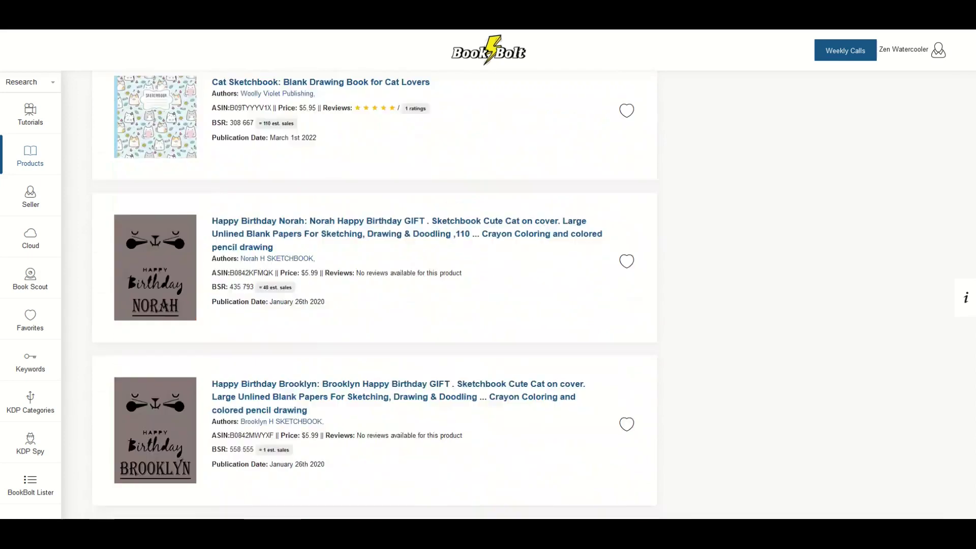
Step: Examine the reviews, BSR and estimated sales of the Cute Cats Kawaii Volume 2, How To Draw Wild Cats and For Cat Lovers books
scroll(393, 160, "down", 4)
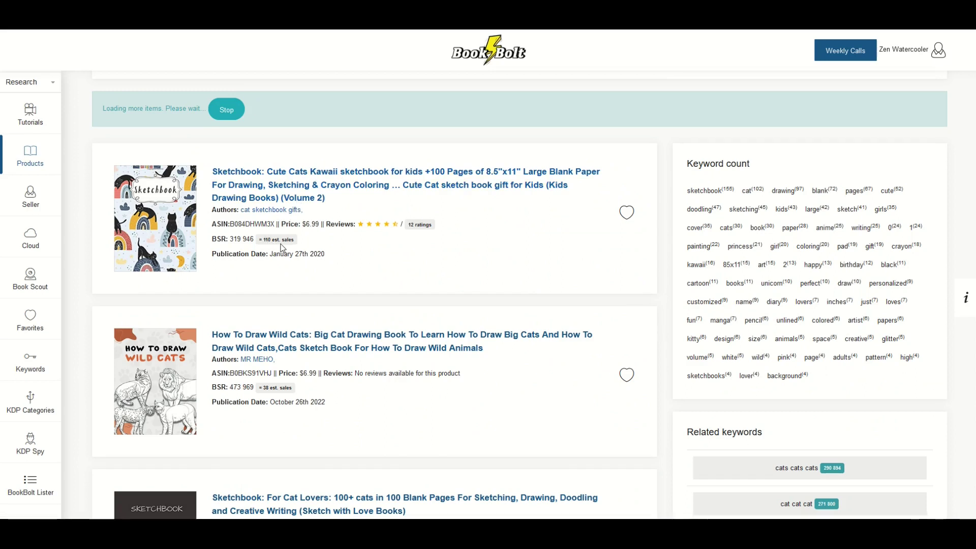
scroll(248, 269, "down", 4)
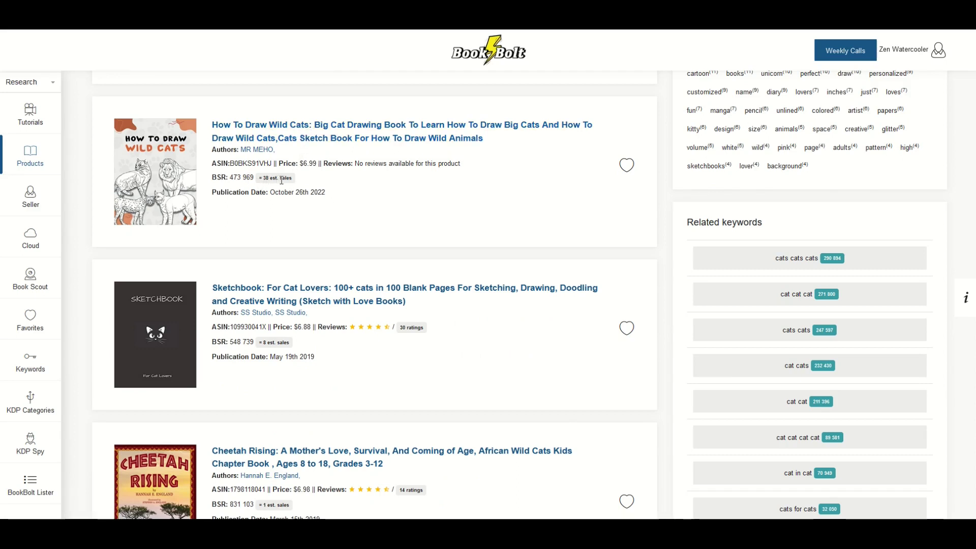
scroll(272, 195, "down", 3)
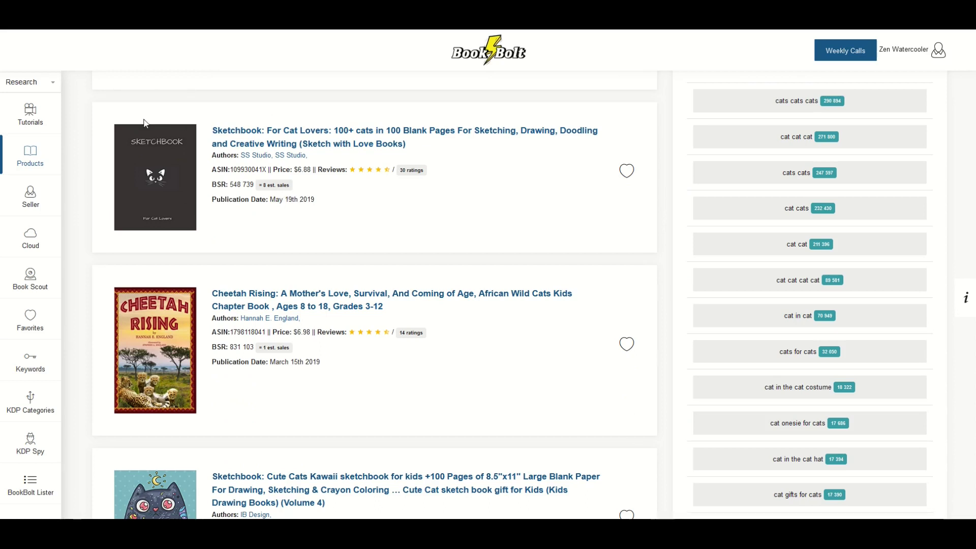
Step: Check the BSR, estimated sales and publication dates of the following cat titles, including Cute Happy Cats, Anime and Cats, and Cutie Cats
scroll(195, 147, "down", 5)
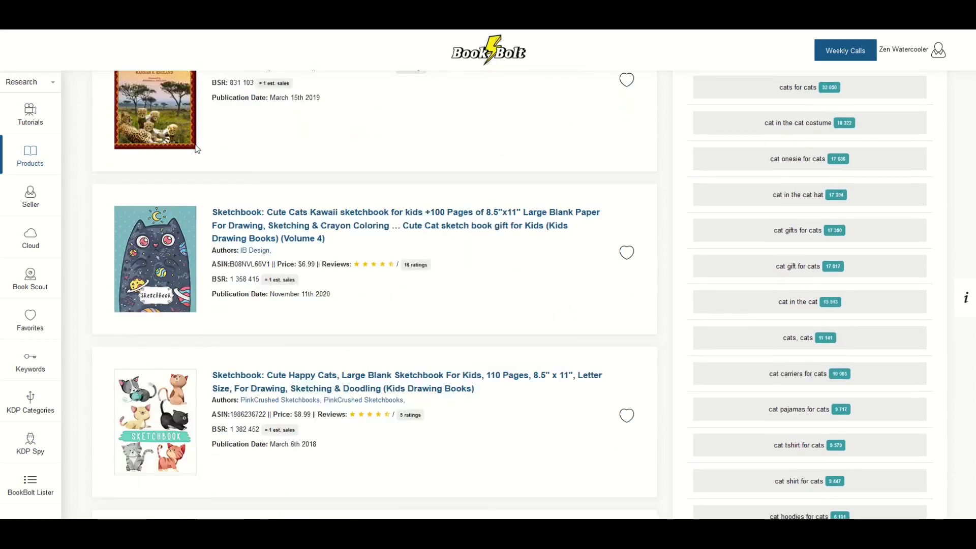
scroll(197, 149, "down", 2)
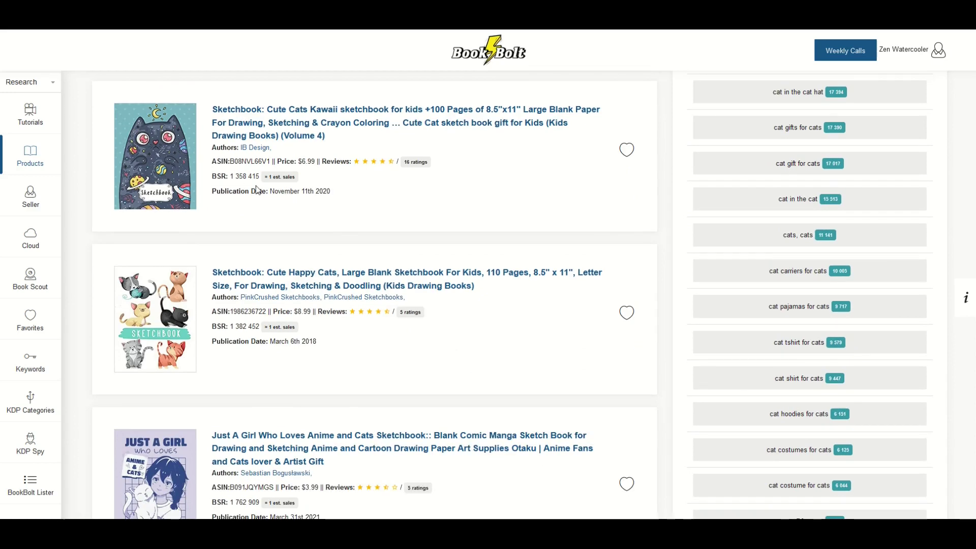
scroll(377, 195, "down", 5)
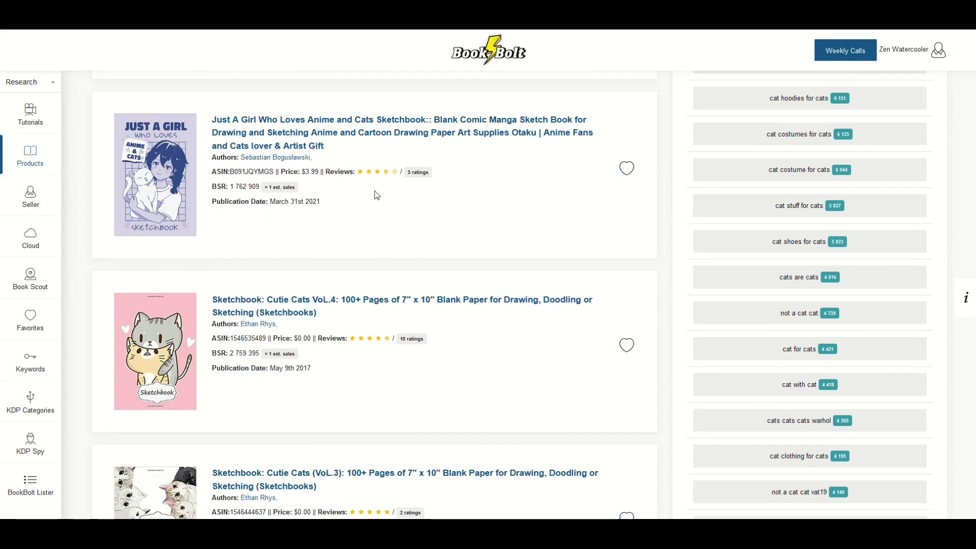
scroll(376, 195, "down", 4)
scroll(377, 195, "down", 2)
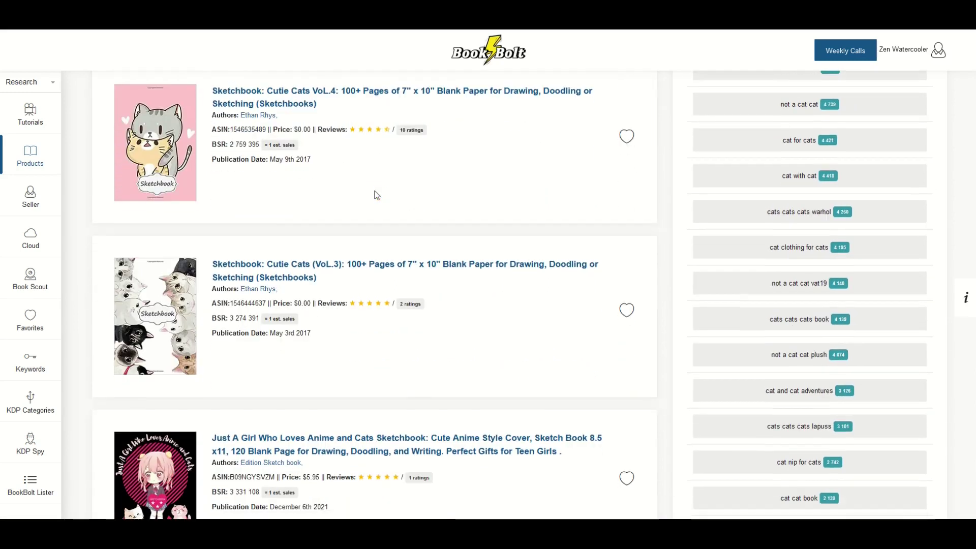
scroll(376, 195, "up", 1)
scroll(377, 195, "up", 1)
scroll(347, 195, "down", 1)
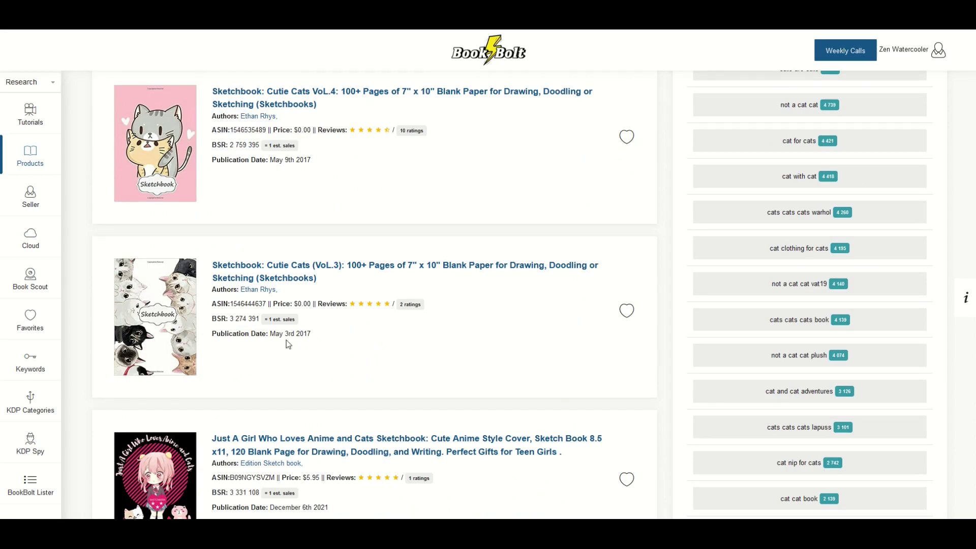
Step: Return to the start of the cat results and examine the Keyword count list, highlighting its heading
scroll(288, 344, "up", 2)
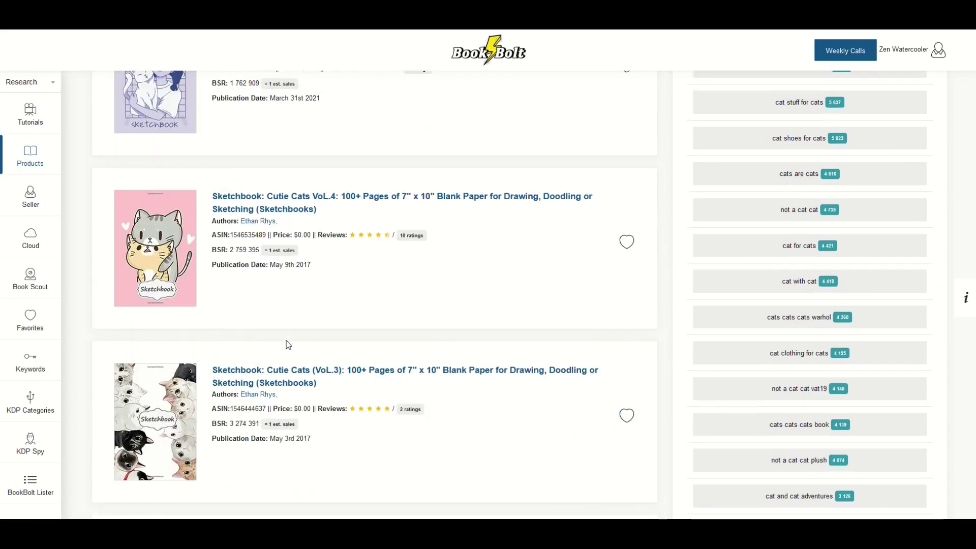
scroll(288, 345, "up", 1)
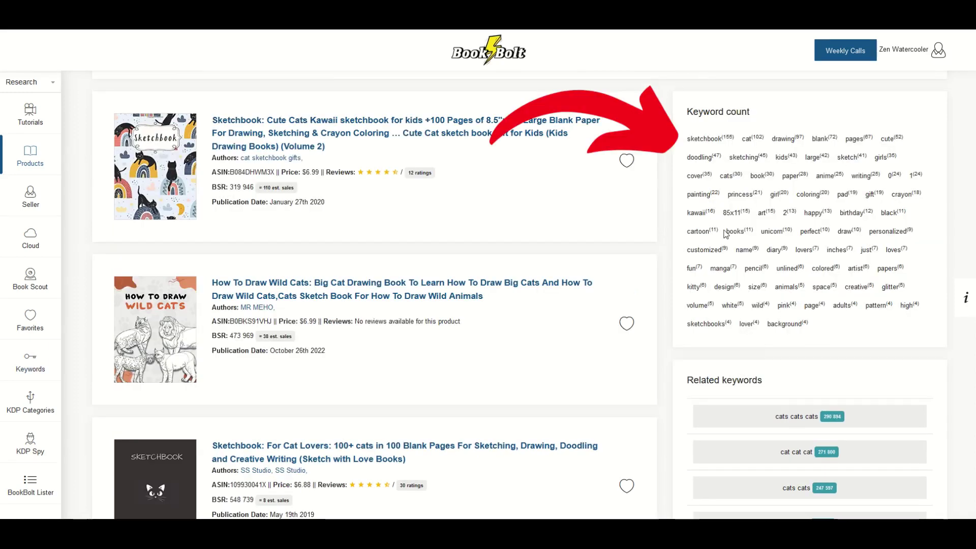
left_click_drag(693, 112, 749, 112)
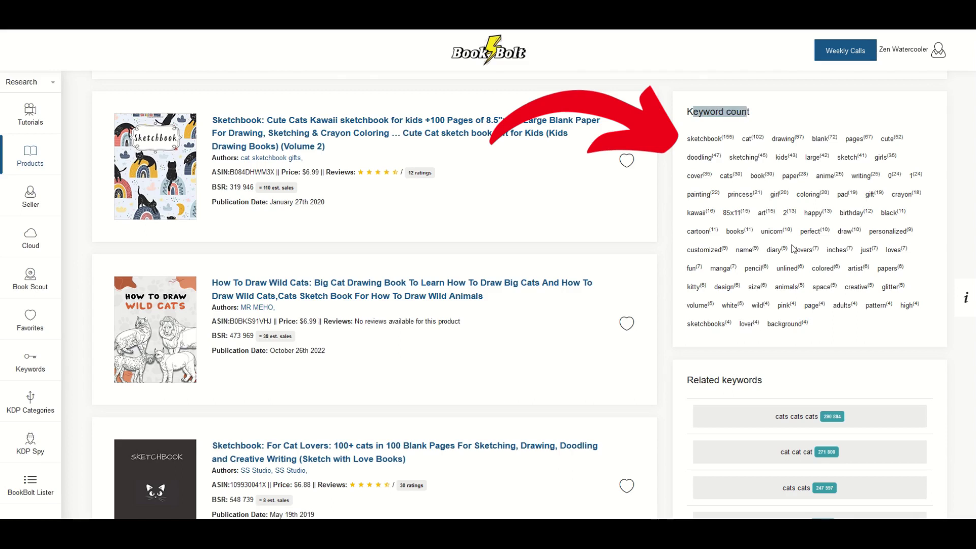
Step: Examine the Related keywords list and its figures for the "cats" search
scroll(794, 249, "down", 5)
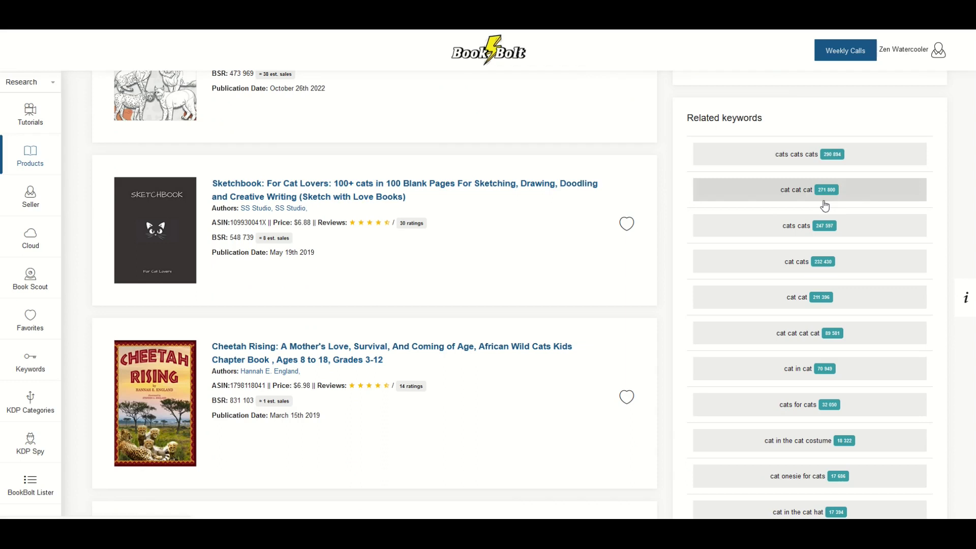
scroll(813, 213, "down", 2)
scroll(780, 227, "up", 2)
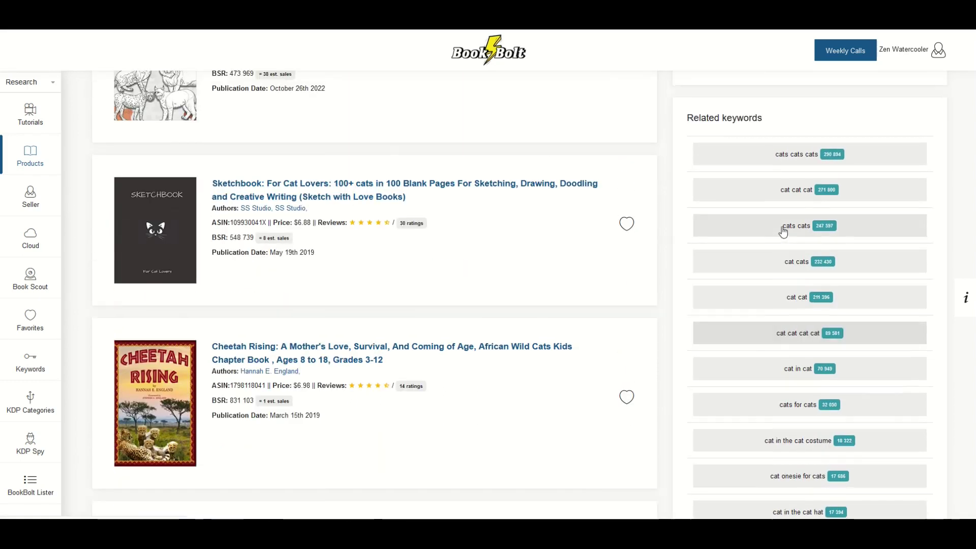
scroll(772, 220, "down", 2)
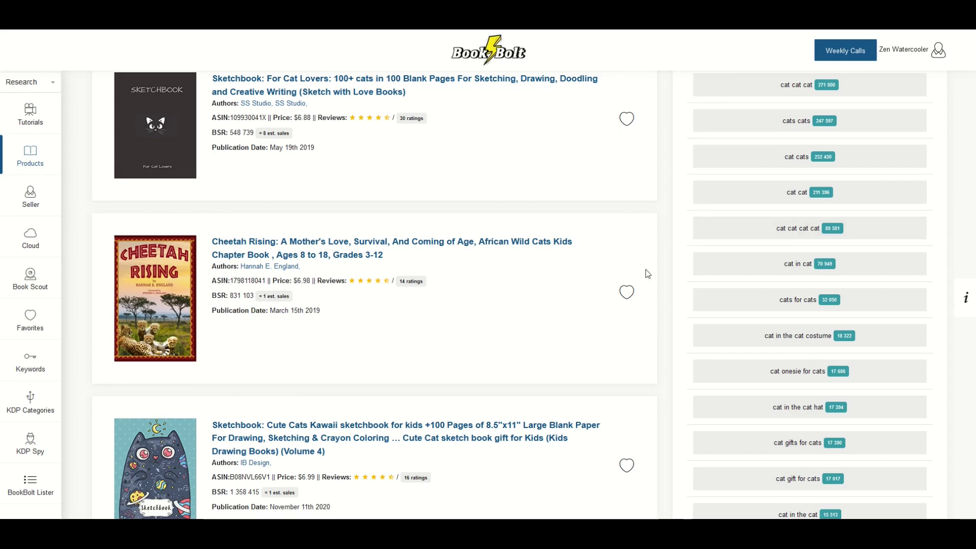
scroll(646, 274, "down", 2)
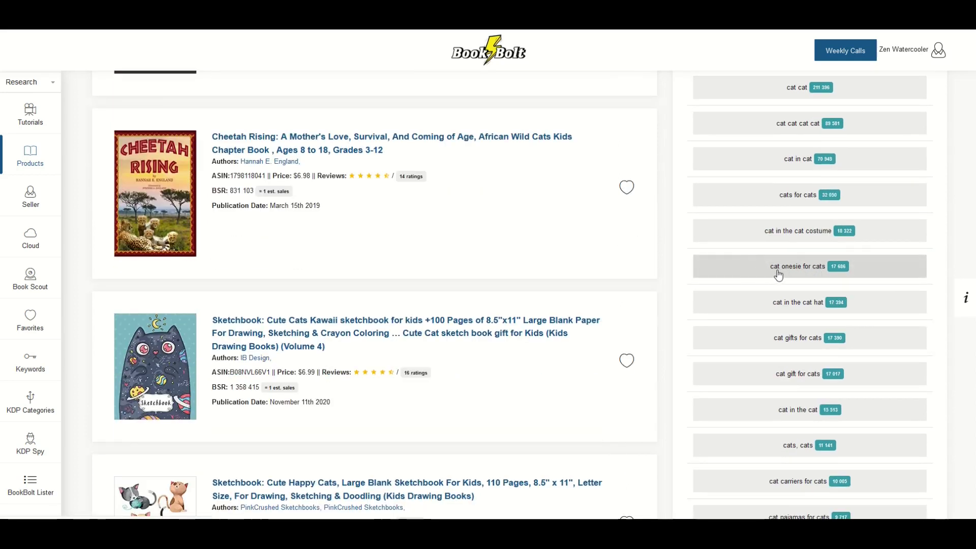
scroll(728, 265, "up", 5)
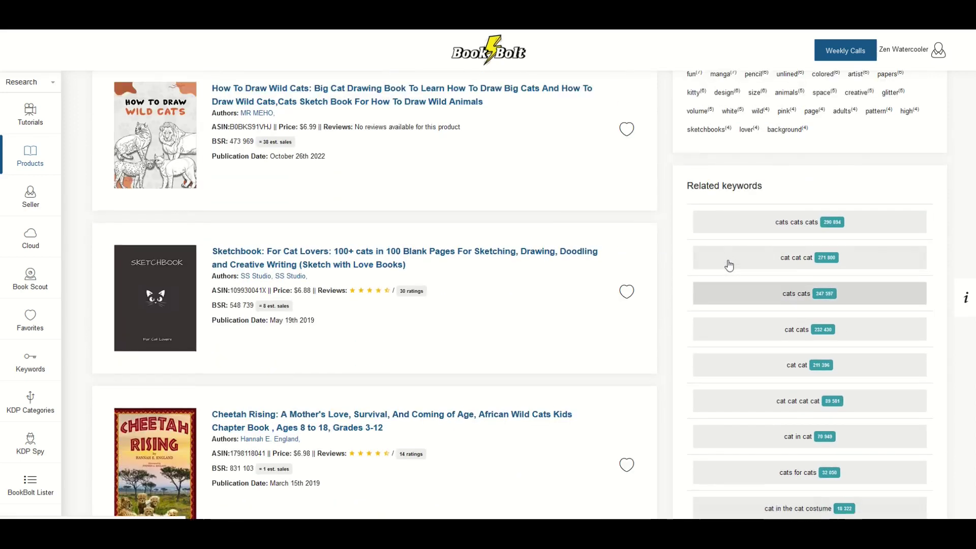
scroll(728, 262, "down", 1)
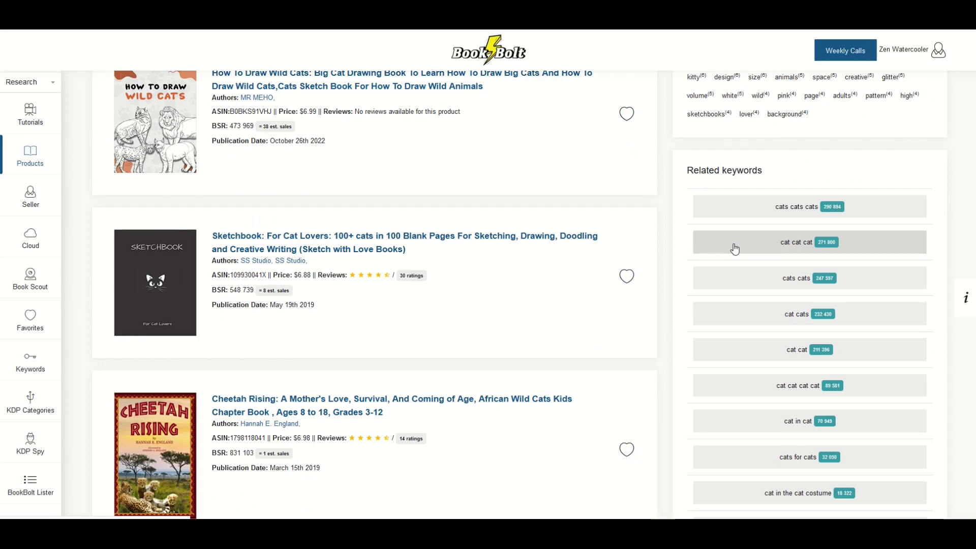
scroll(719, 253, "up", 6)
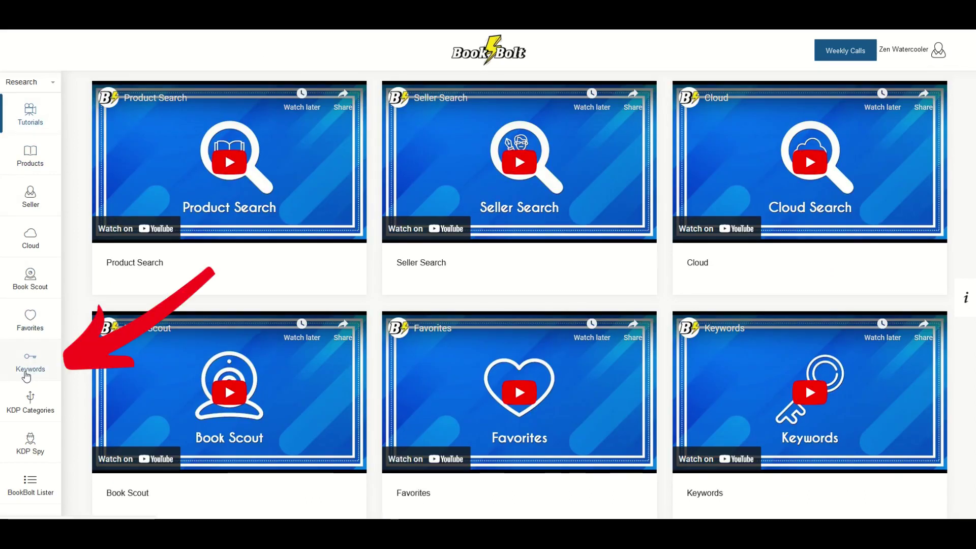
Step: Open the keyword search tool and run a search for "cats"
left_click(27, 375)
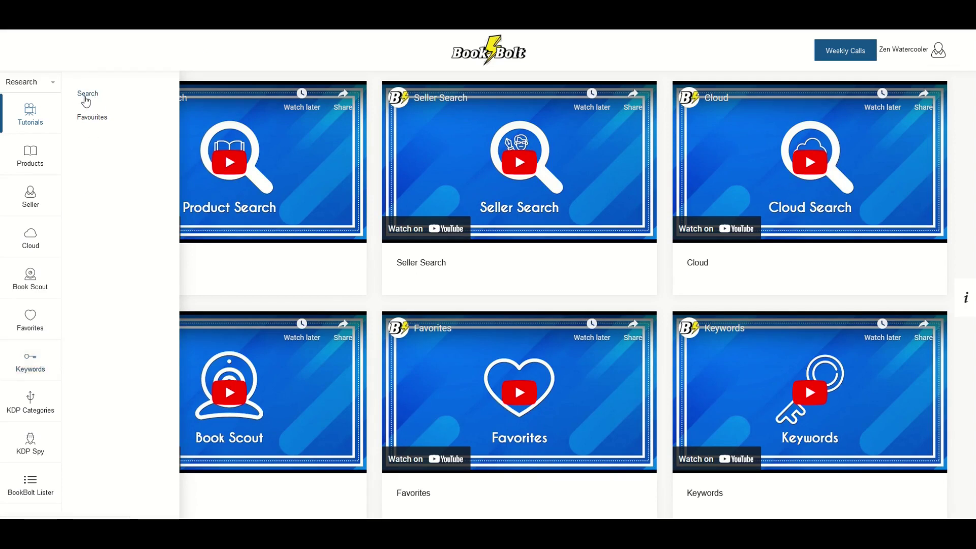
left_click(87, 97)
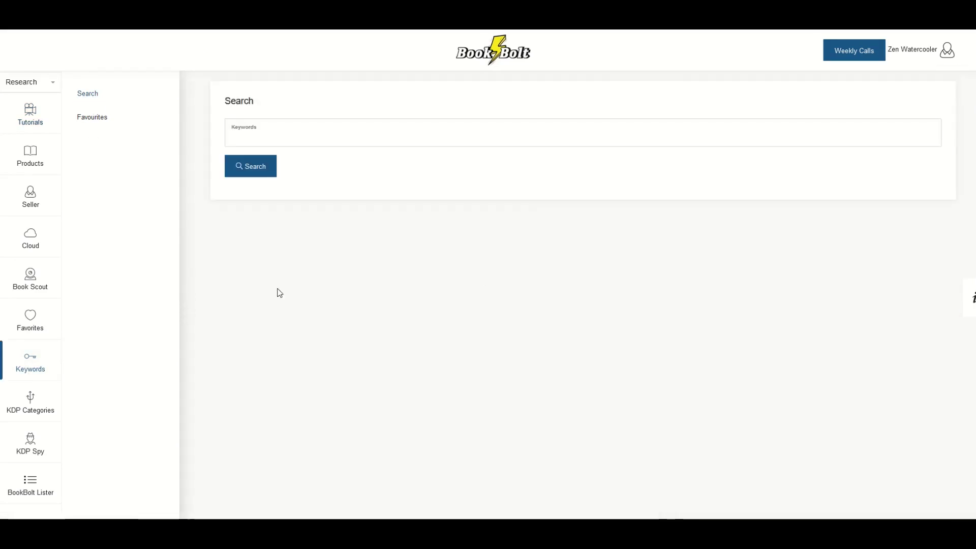
left_click(248, 138)
type("cats")
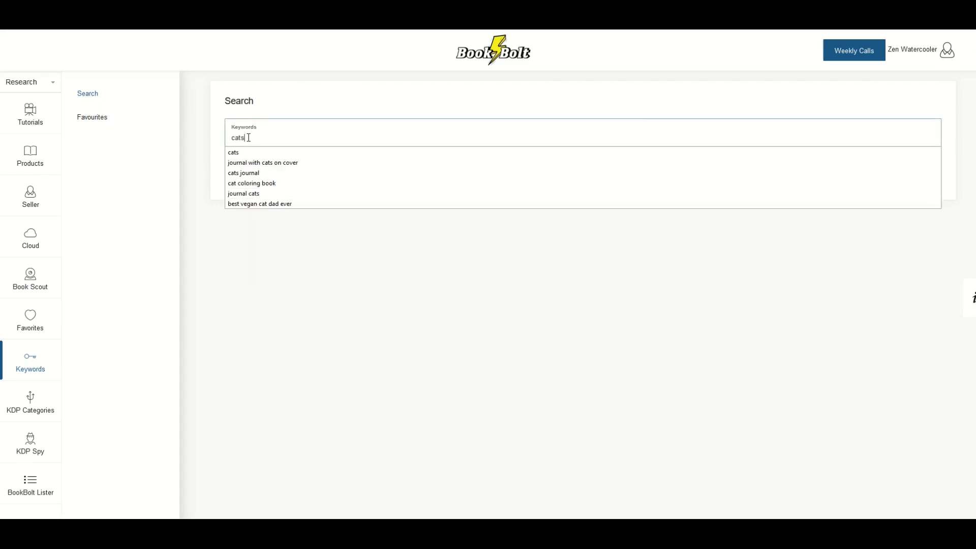
key("Return")
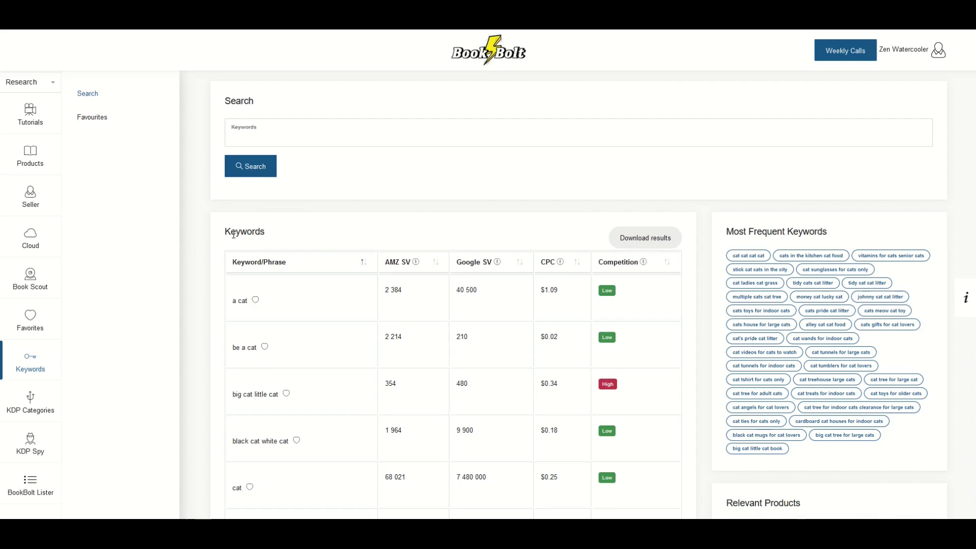
Step: Sort the "cats" keyword results by Amazon search volume, from highest to lowest
scroll(248, 319, "down", 1)
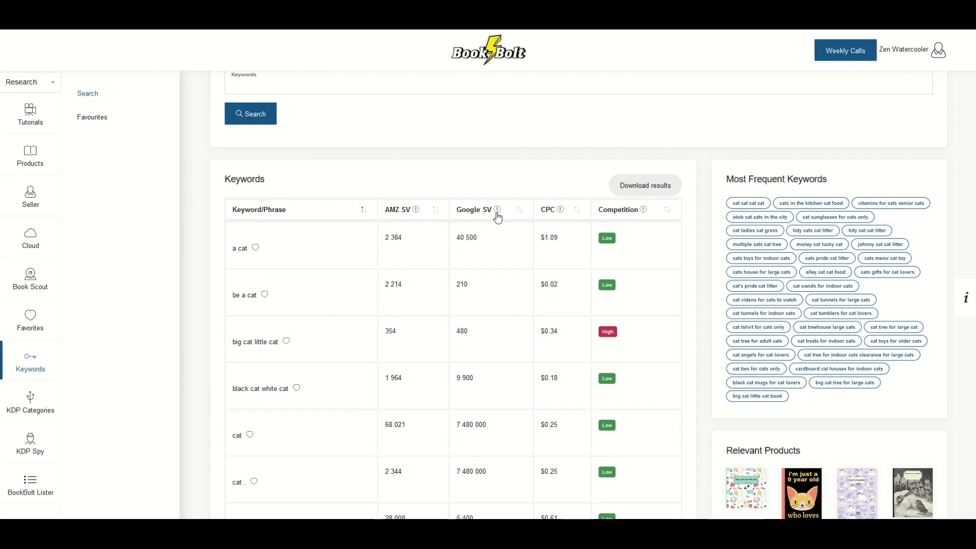
left_click(396, 214)
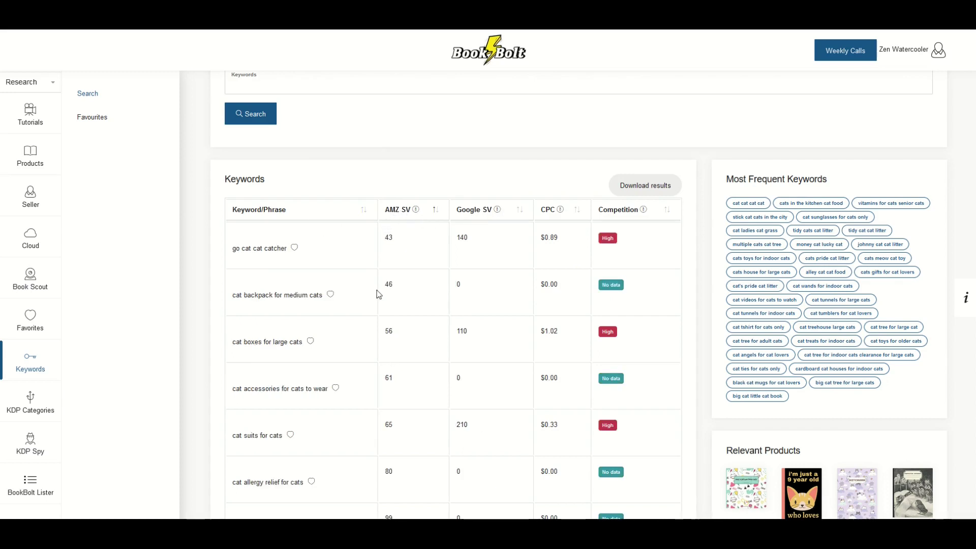
left_click(397, 217)
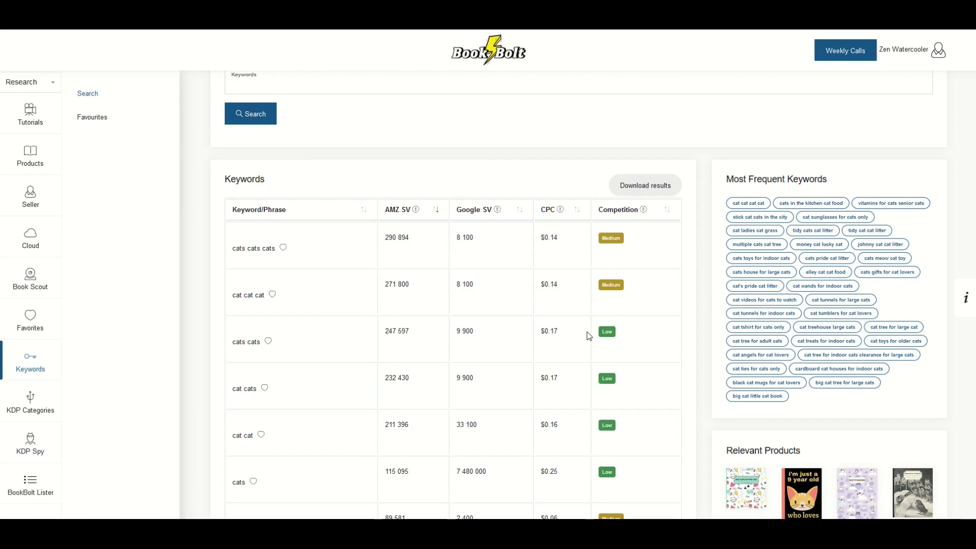
Step: Compare the search volumes and competition ratings down the sorted cat keyword list
scroll(632, 334, "down", 5)
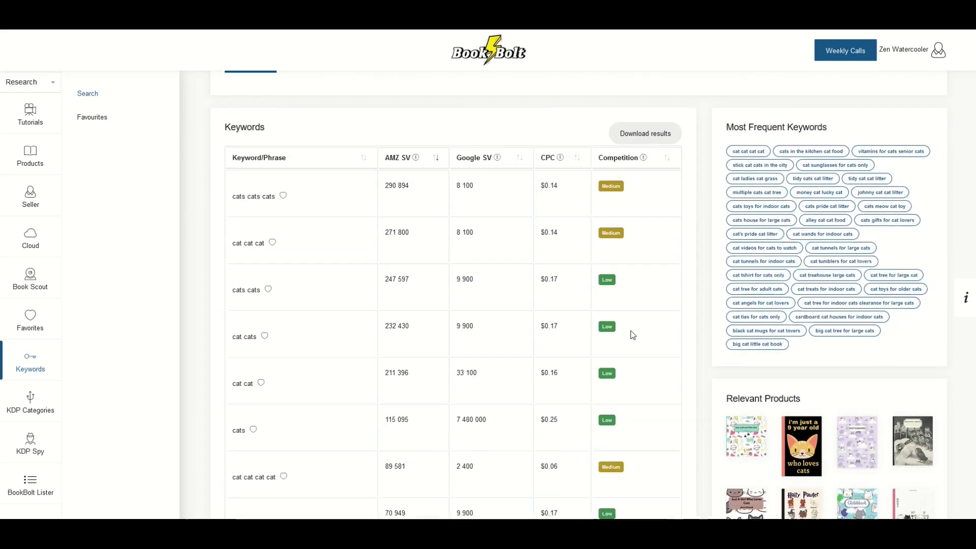
scroll(632, 334, "down", 5)
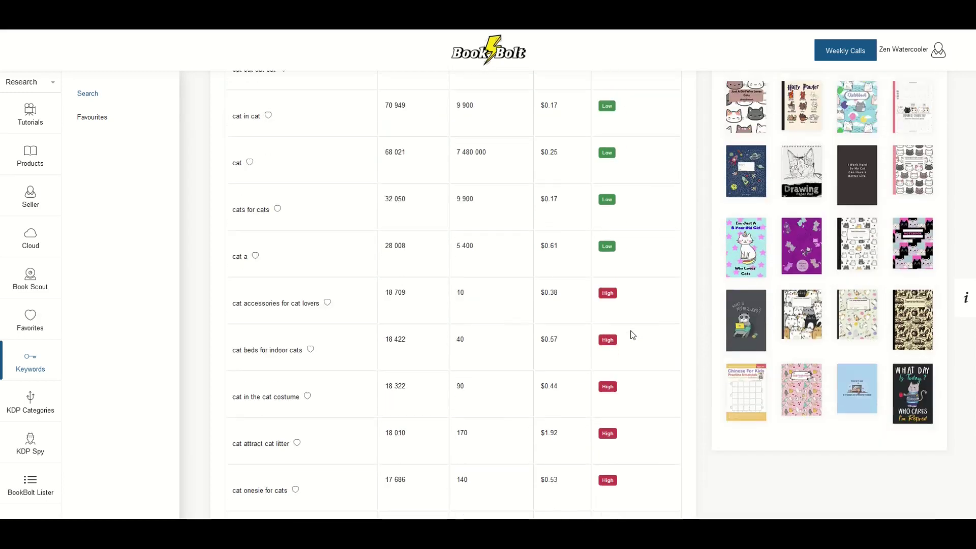
scroll(621, 319, "down", 1)
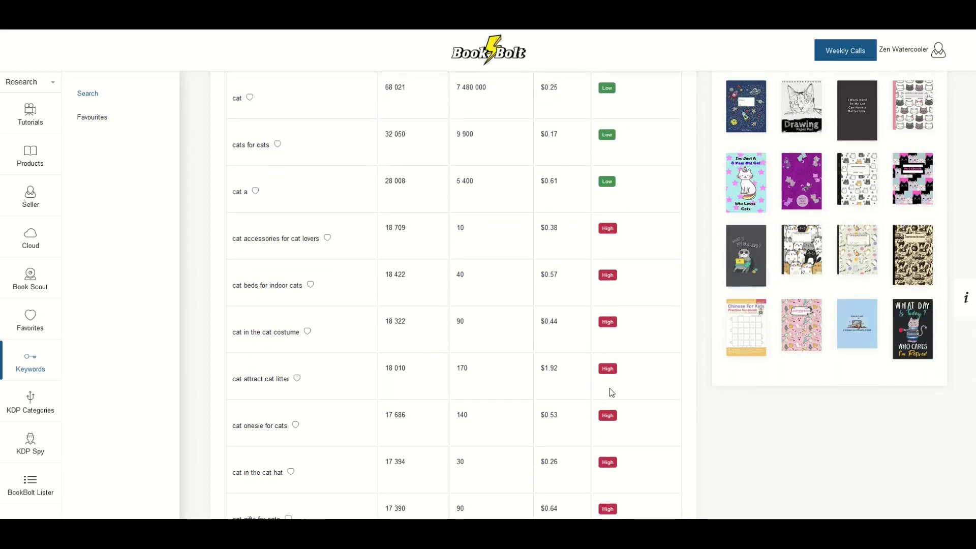
scroll(601, 309, "up", 4)
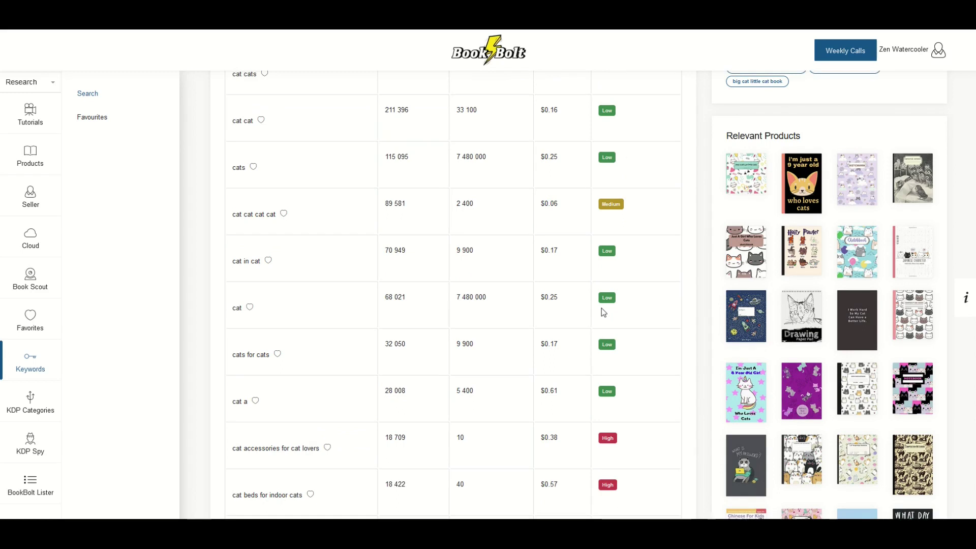
scroll(564, 280, "up", 1)
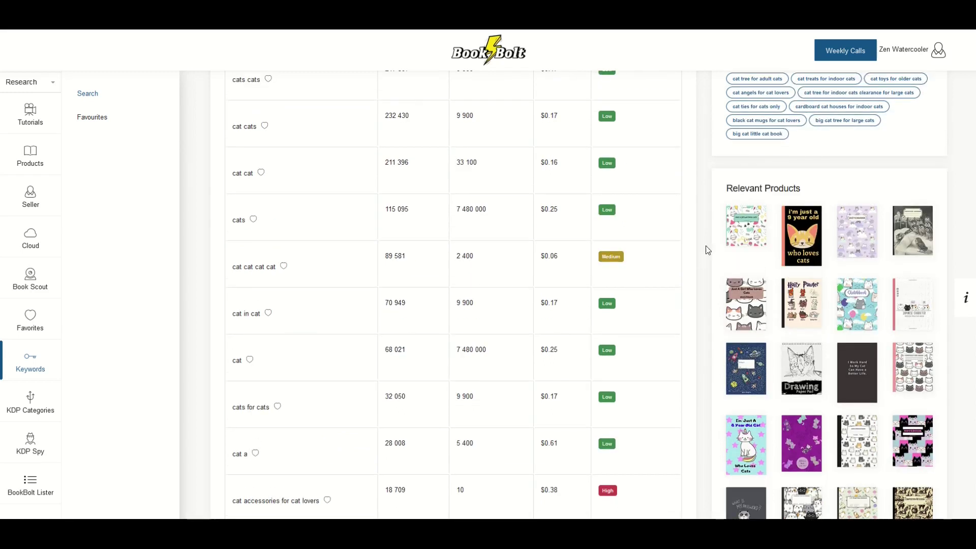
Step: Open the Drawing Paper Pad cat sketchbook from Relevant Products in a new tab and expand its Amazon description
scroll(773, 215, "down", 2)
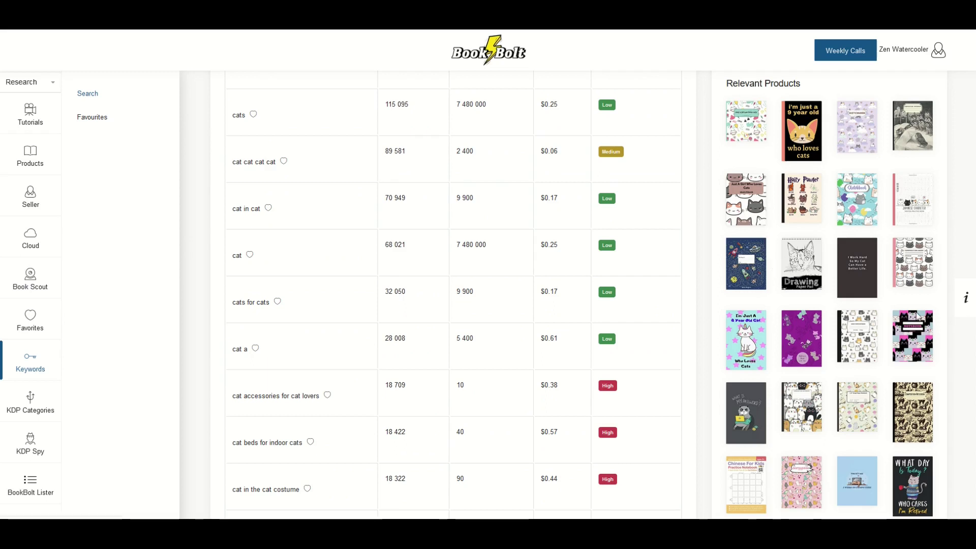
scroll(888, 321, "down", 1)
scroll(887, 321, "down", 1)
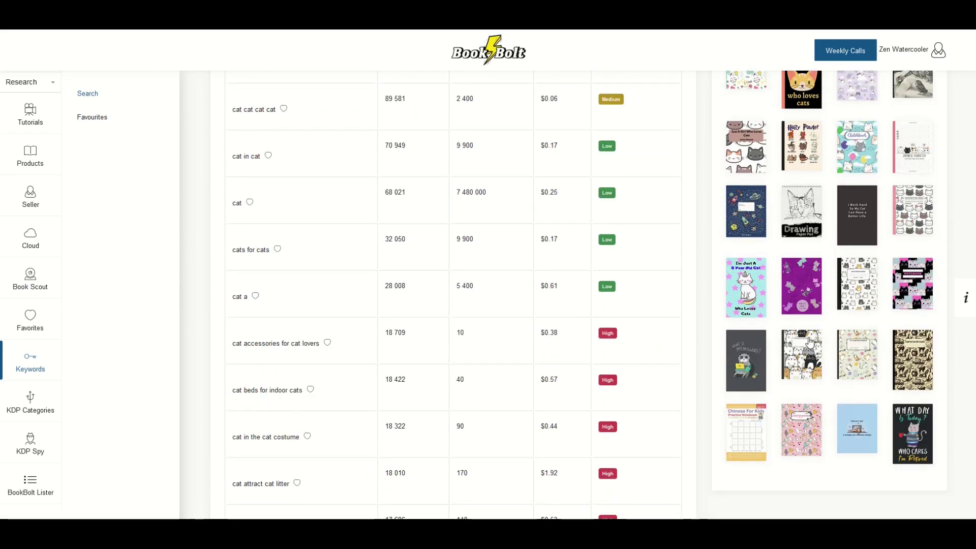
right_click(800, 222)
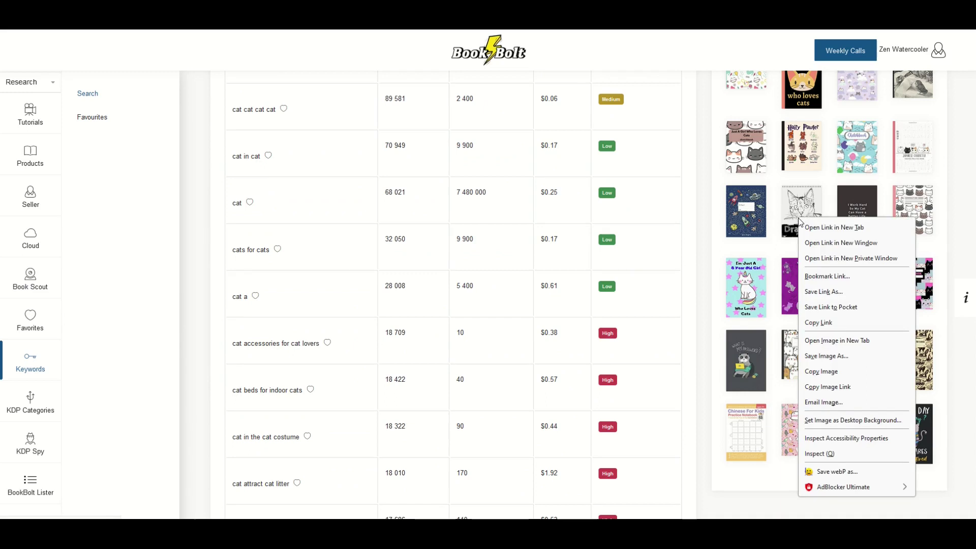
left_click(833, 227)
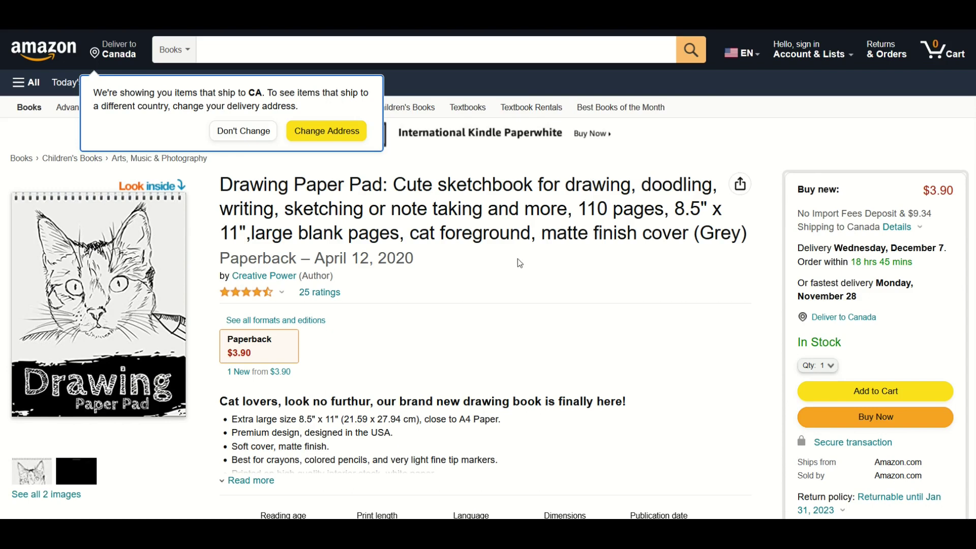
scroll(498, 299, "down", 1)
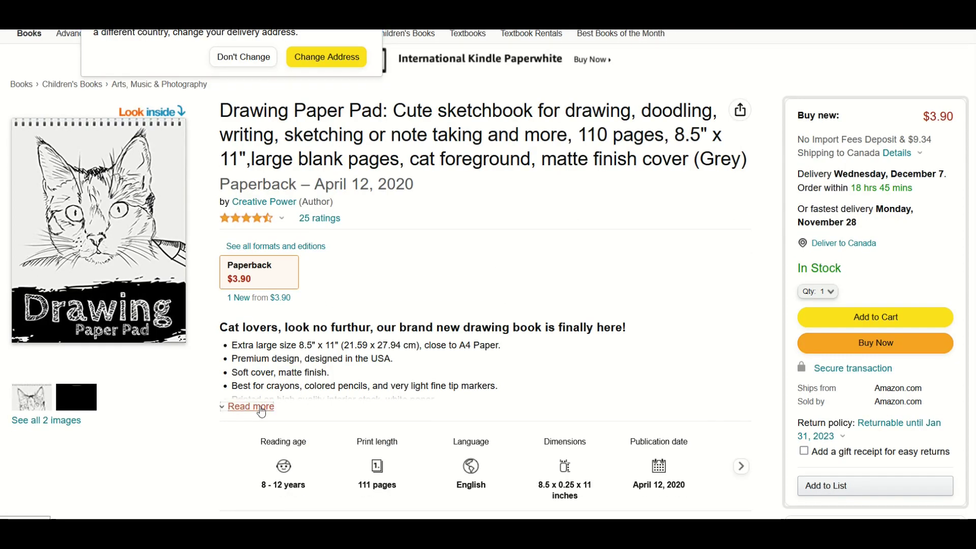
left_click(256, 407)
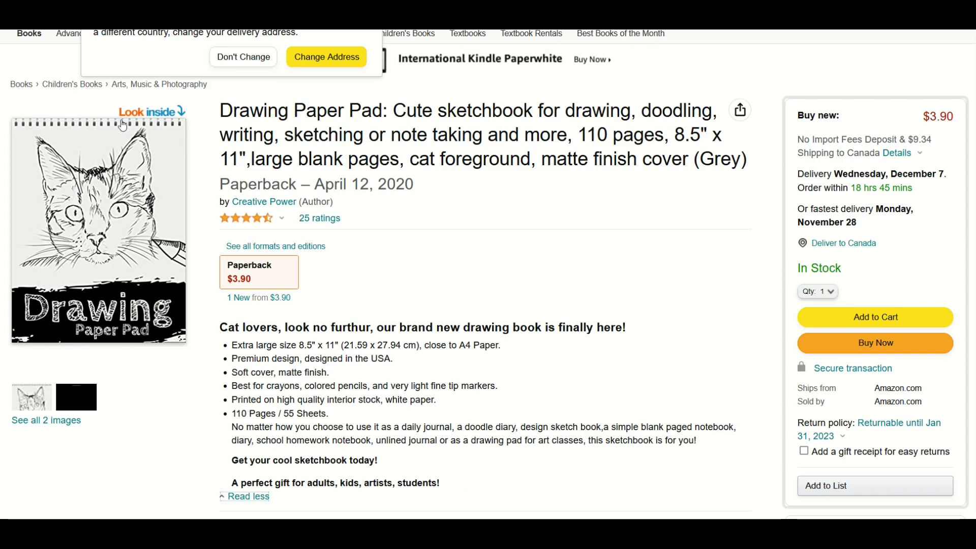
Step: Look through the Drawing Paper Pad's inside sample, from the cover to the last available page, and close the preview
left_click(148, 113)
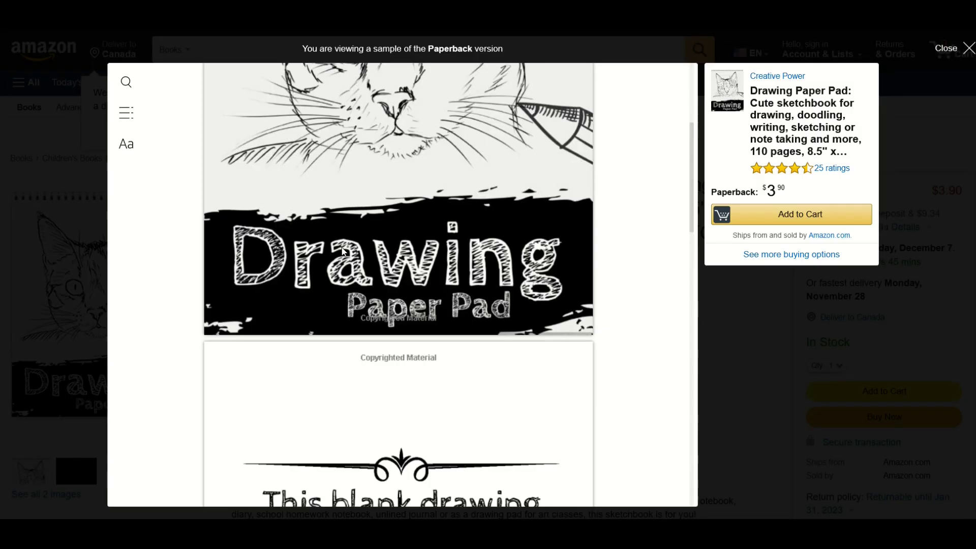
scroll(343, 250, "up", 4)
scroll(343, 250, "down", 7)
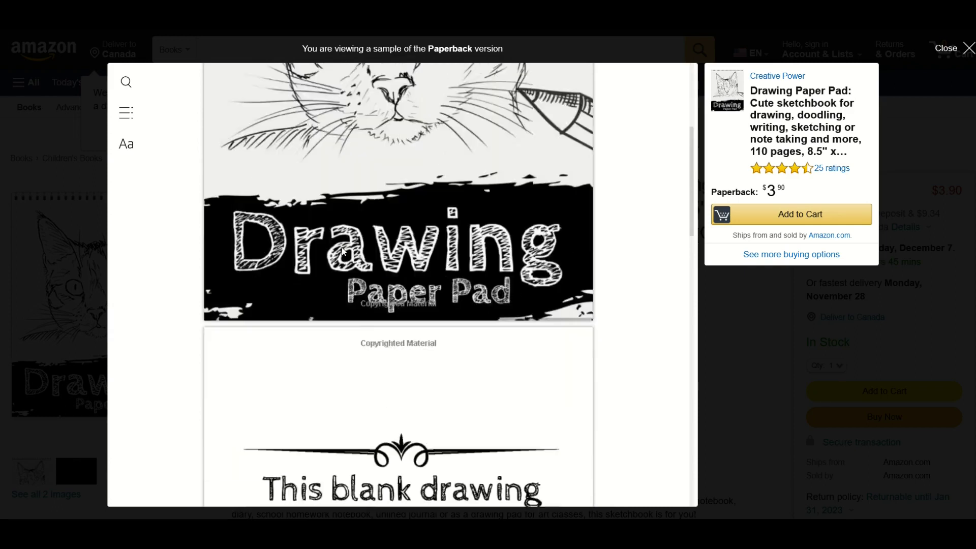
scroll(344, 251, "down", 2)
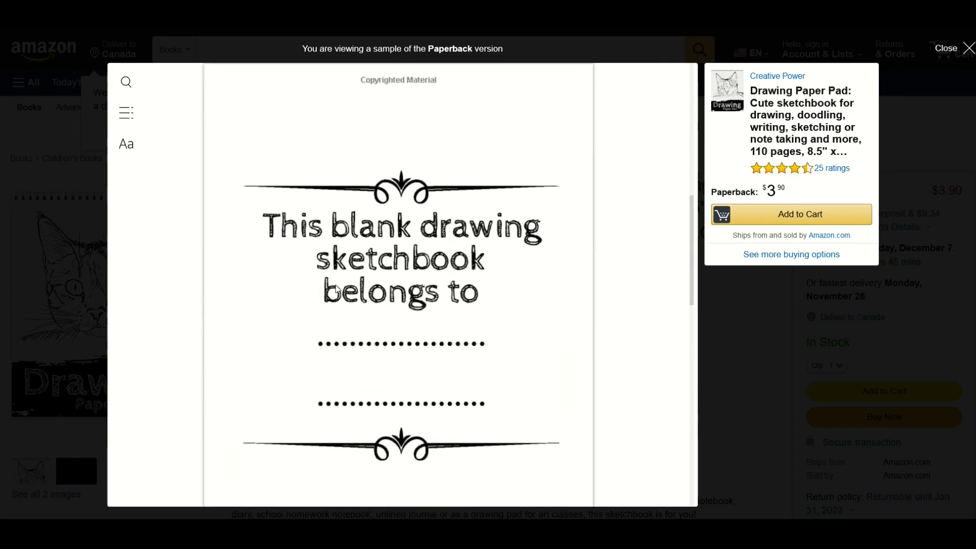
scroll(342, 279, "down", 2)
scroll(379, 258, "down", 4)
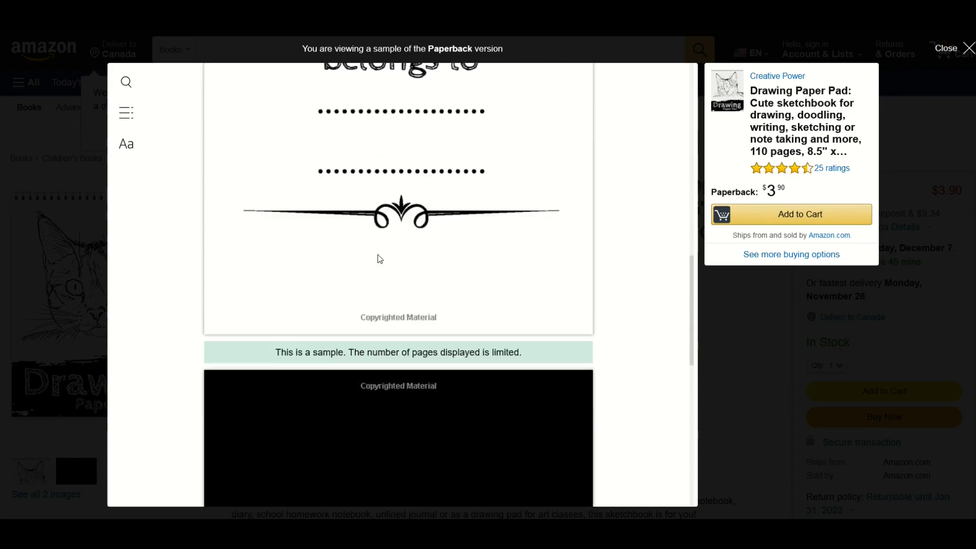
scroll(379, 259, "down", 10)
scroll(302, 279, "up", 1)
scroll(303, 279, "up", 5)
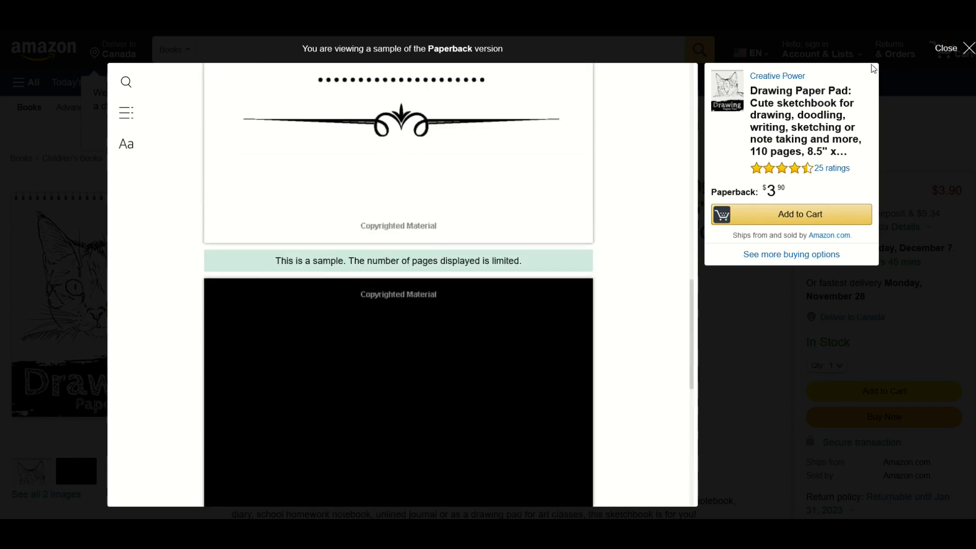
left_click(943, 49)
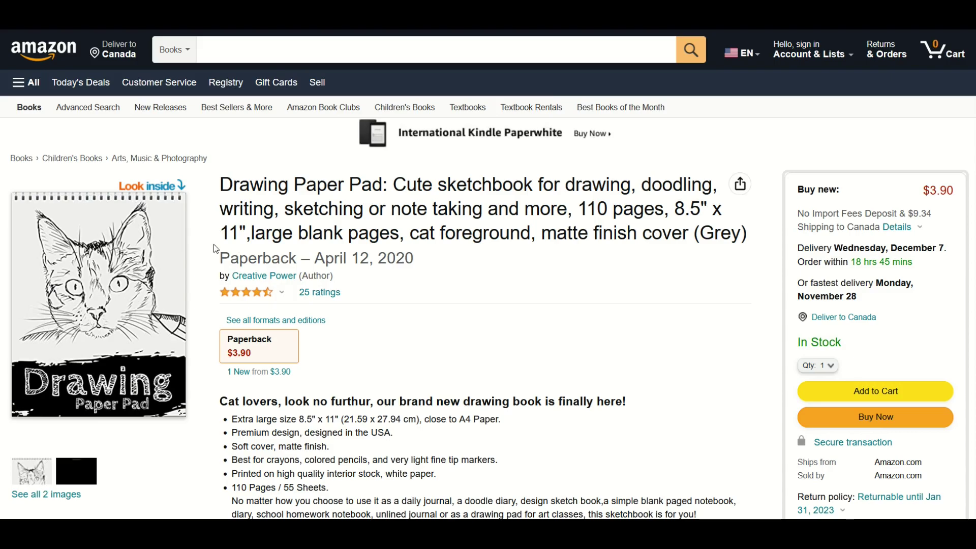
Step: Examine the Drawing Paper Pad's listing details, including its rating, description, publication date and the Frequently bought together items
scroll(224, 274, "down", 3)
scroll(234, 296, "up", 3)
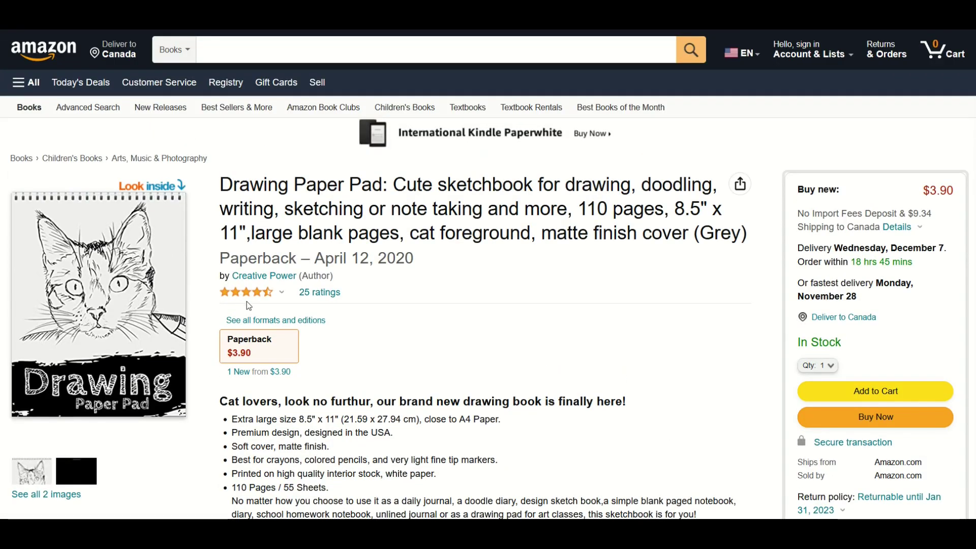
scroll(273, 357, "down", 5)
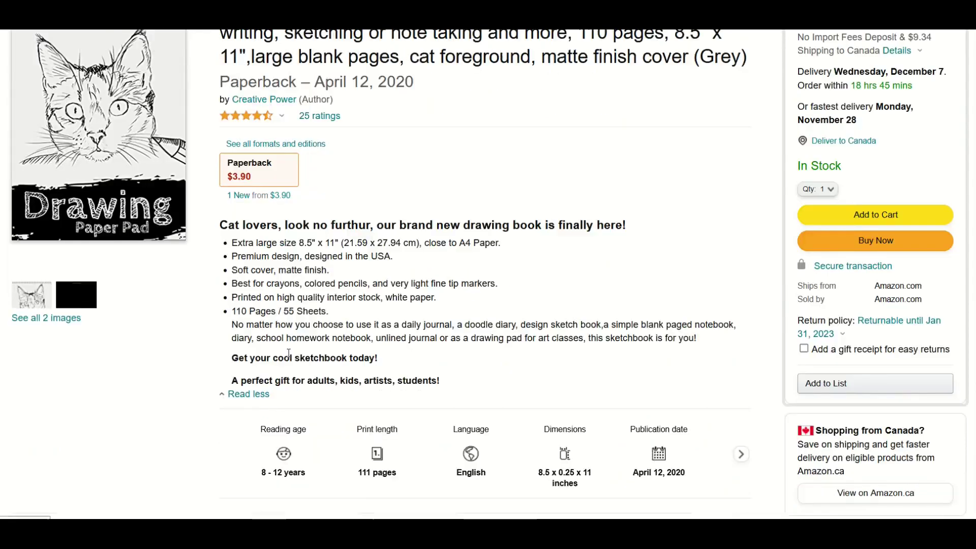
scroll(272, 363, "down", 3)
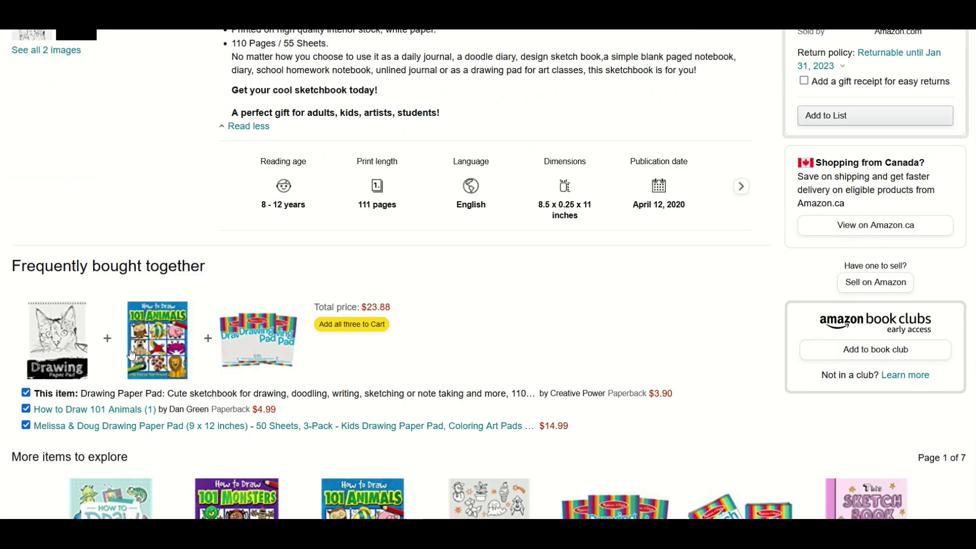
scroll(216, 349, "down", 3)
scroll(404, 369, "up", 3)
scroll(404, 368, "up", 7)
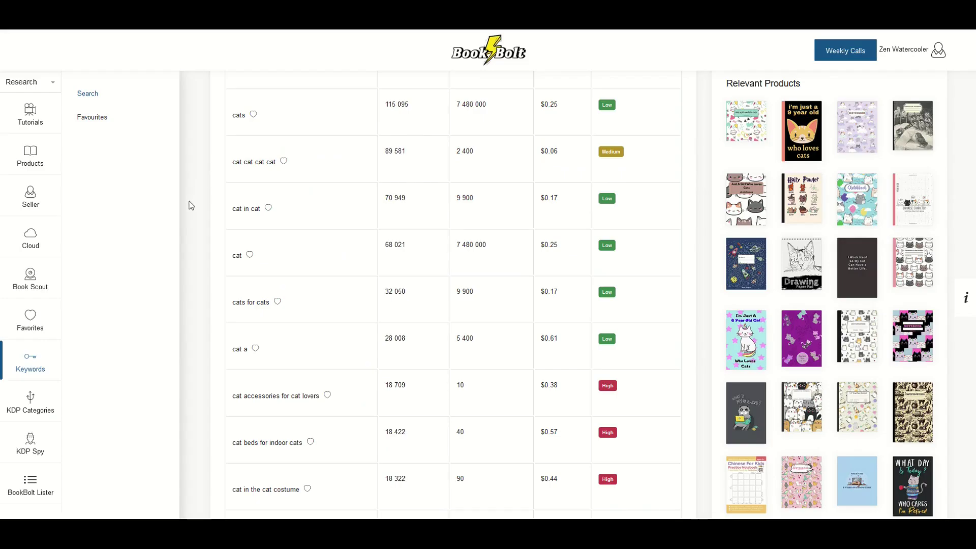
Step: Review the sorted cat keywords in Book Bolt again, along with the Most Frequent Keywords and Relevant Products
scroll(191, 206, "up", 1)
scroll(191, 208, "up", 7)
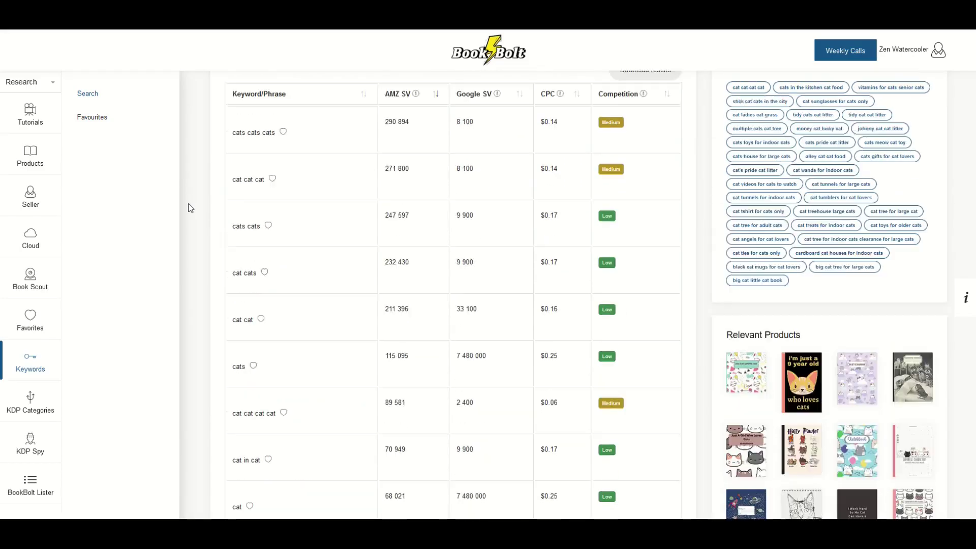
scroll(191, 208, "up", 1)
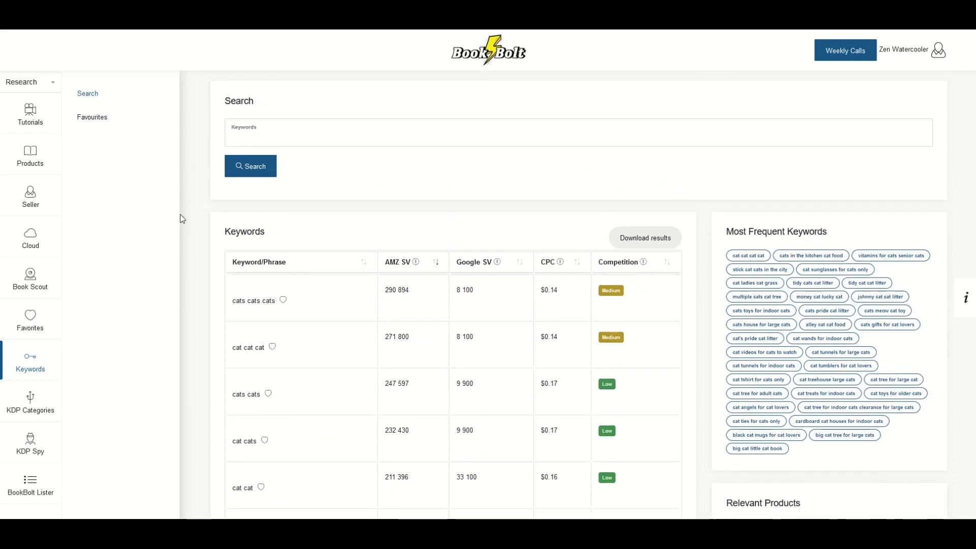
scroll(280, 255, "down", 2)
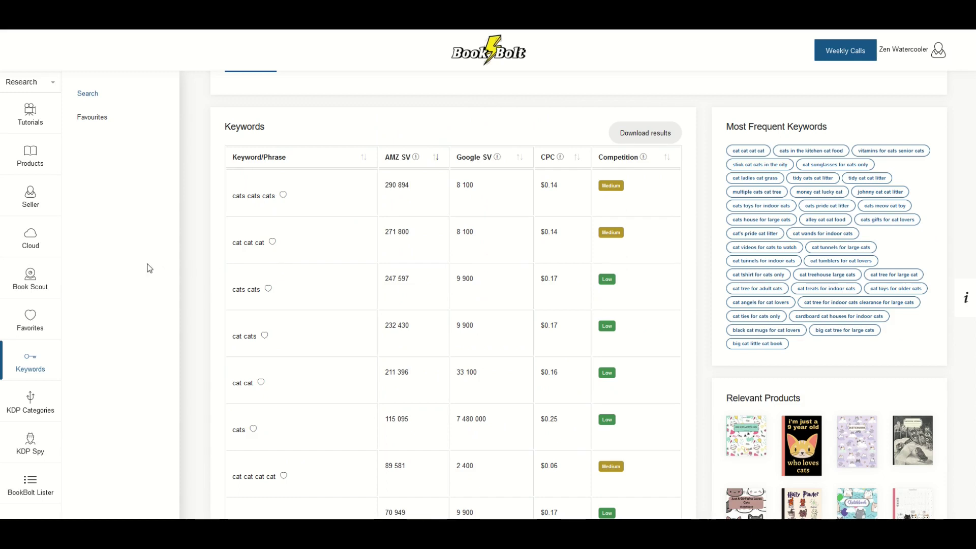
scroll(245, 280, "down", 2)
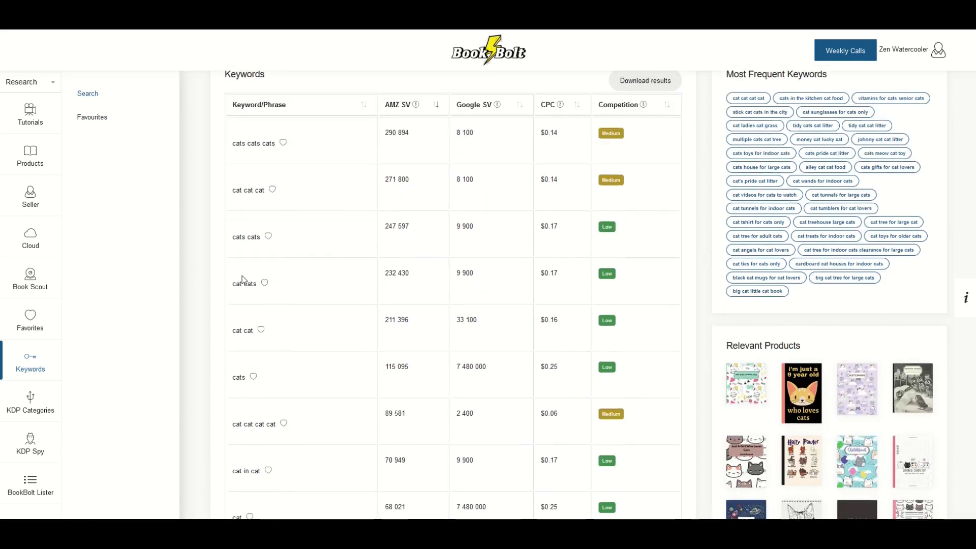
scroll(180, 285, "up", 2)
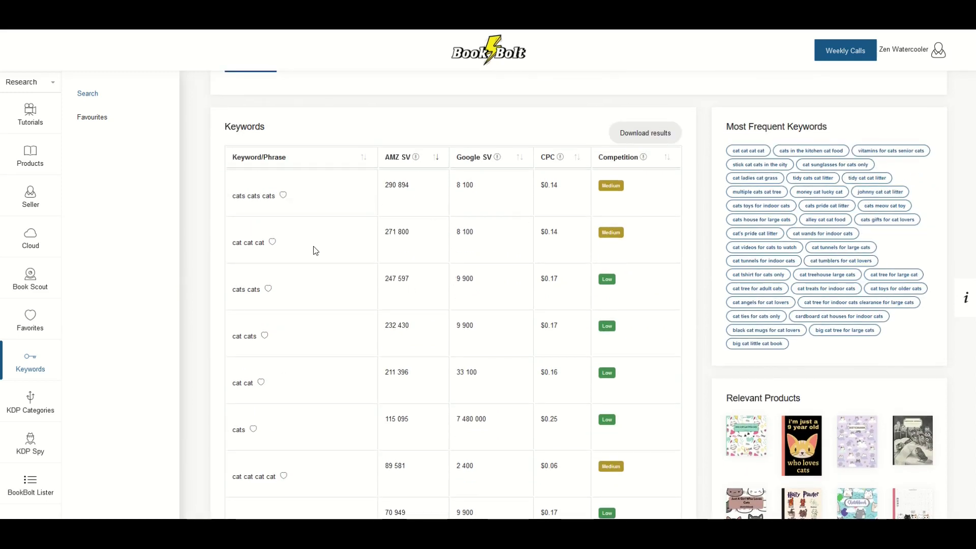
scroll(315, 250, "down", 2)
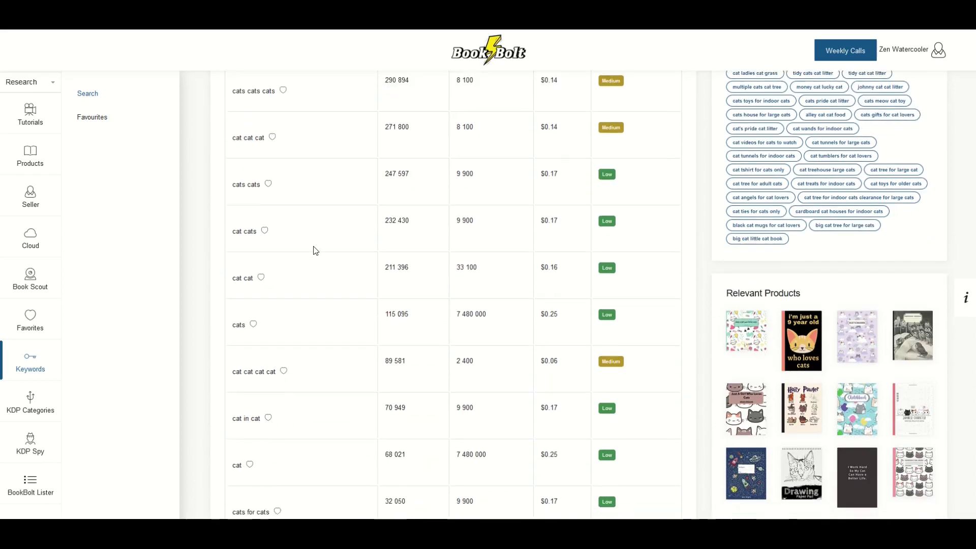
scroll(315, 250, "down", 4)
scroll(315, 250, "up", 5)
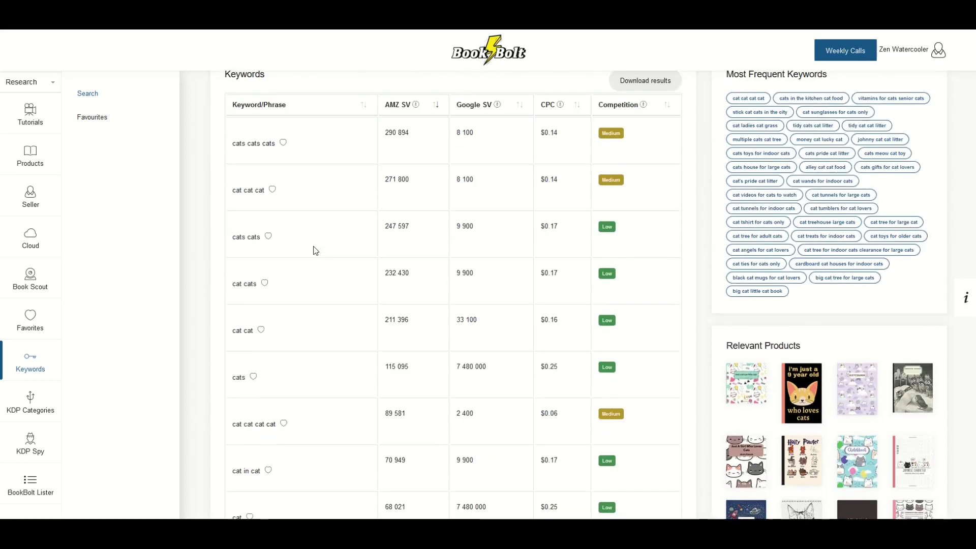
scroll(315, 250, "up", 2)
scroll(315, 250, "up", 1)
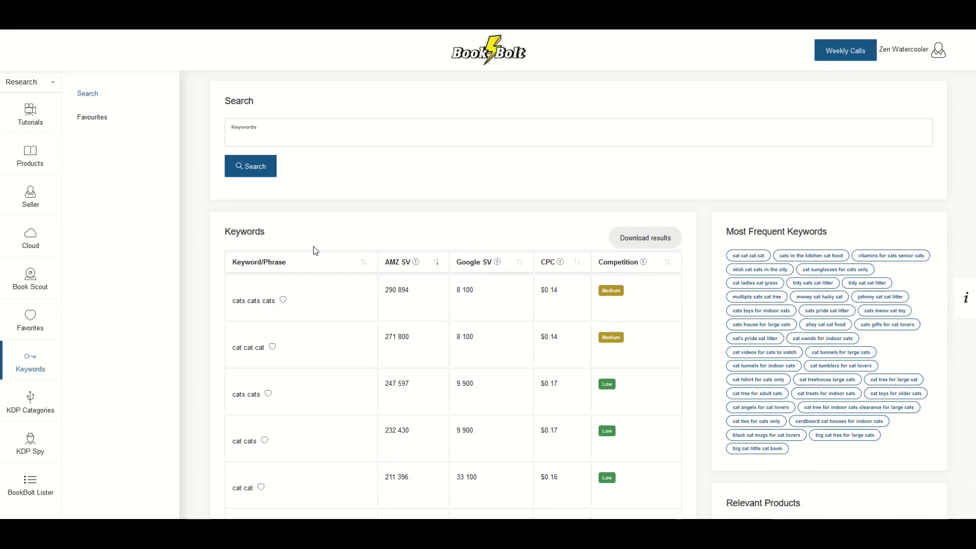